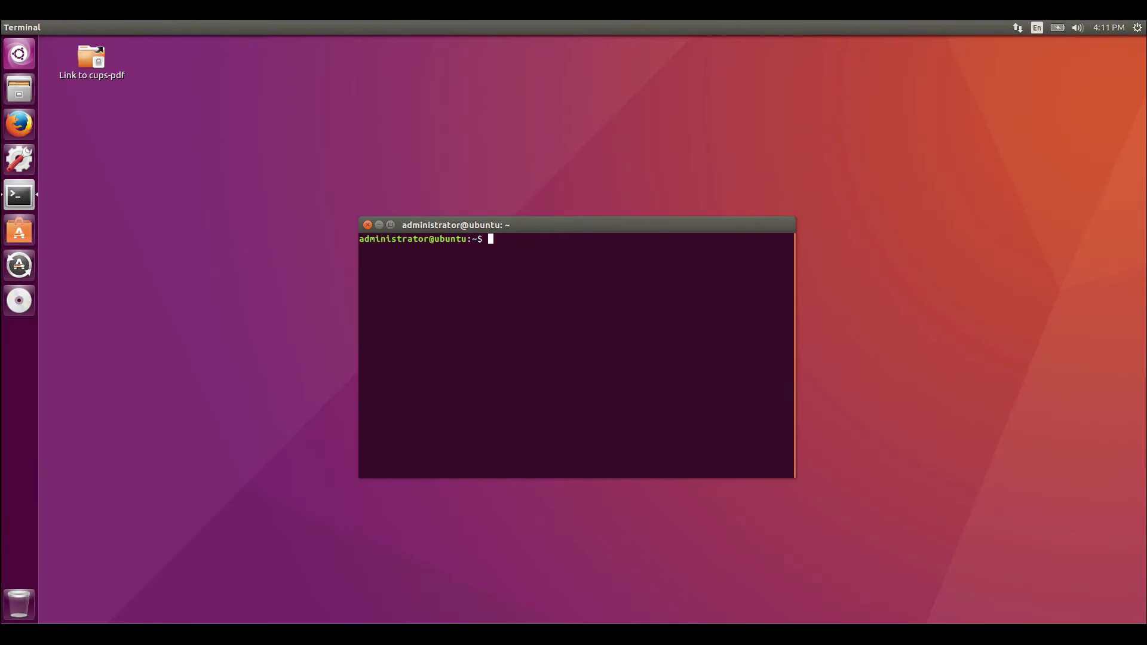
Create the papercut user with home folder /home/papercut using sudo useradd
type("sudo useradd -m -d /home/papercut papercut")
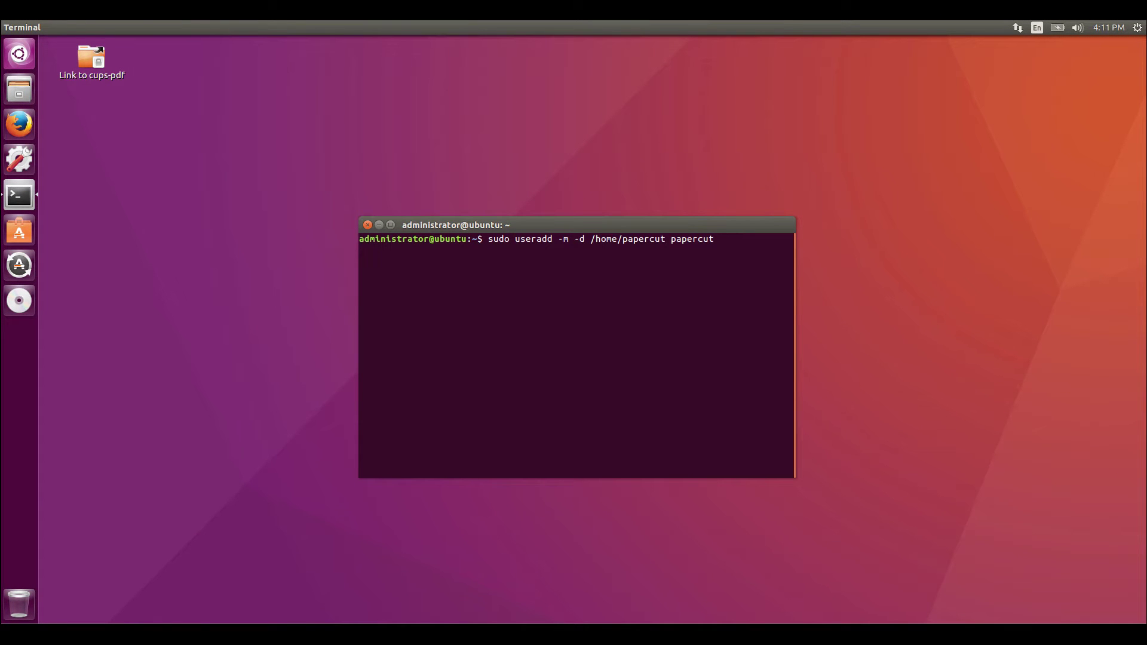
key("Return")
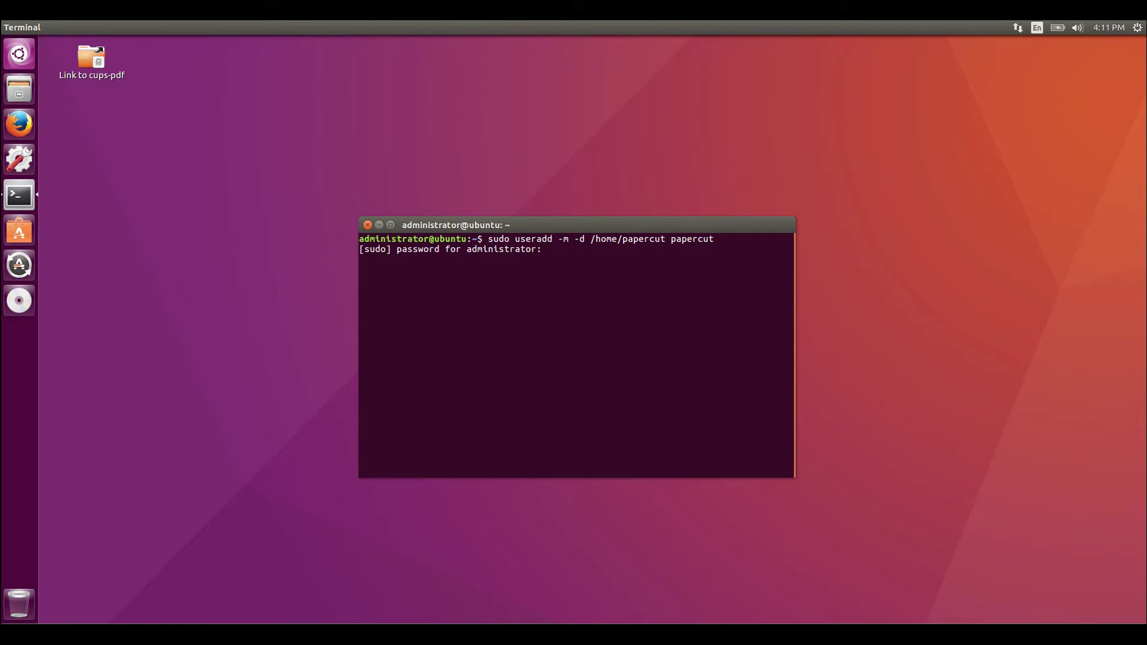
key("Return")
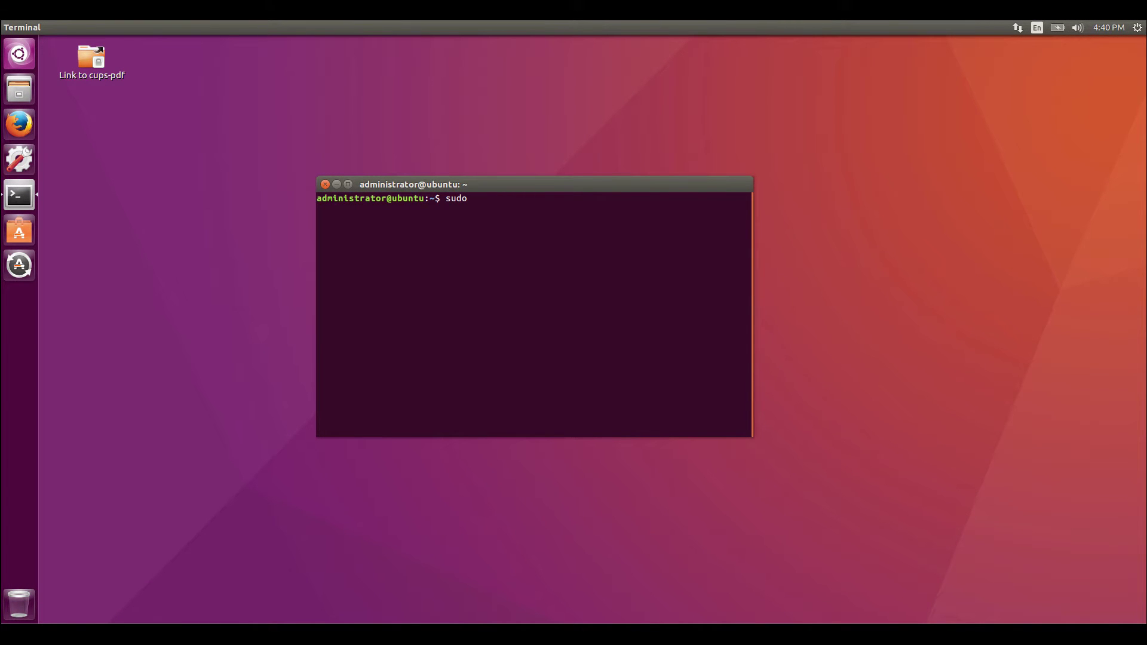
Allow firewall ports 9191 and 9192 with sudo ufw allow
type("ufw allow 9191")
key("Return")
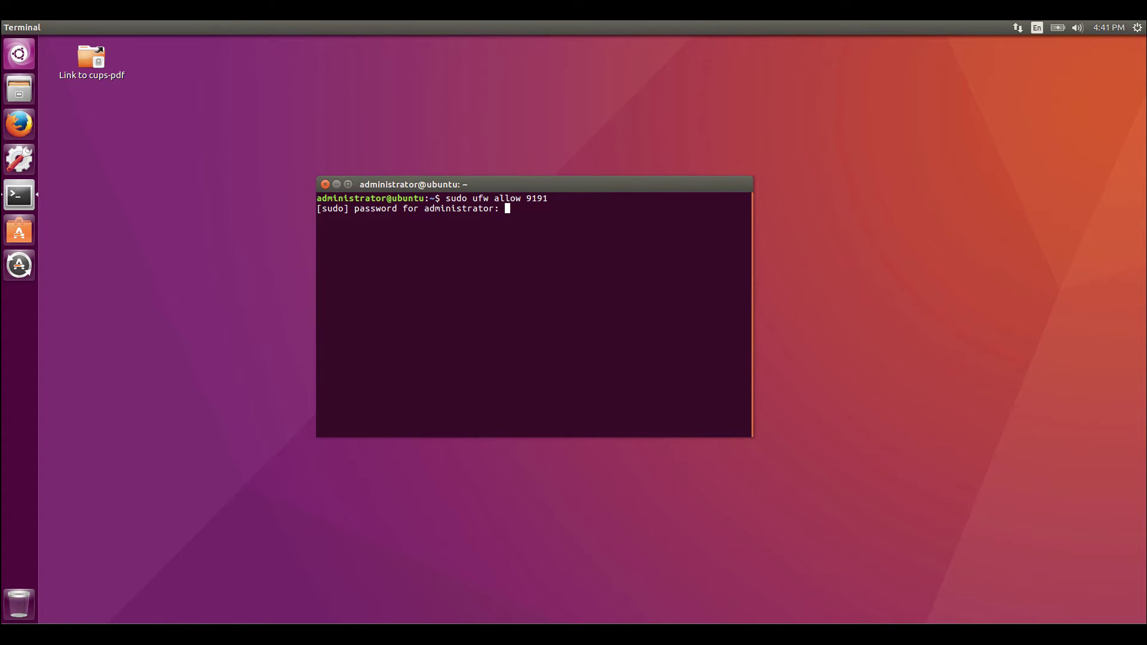
key("Return")
key("Up")
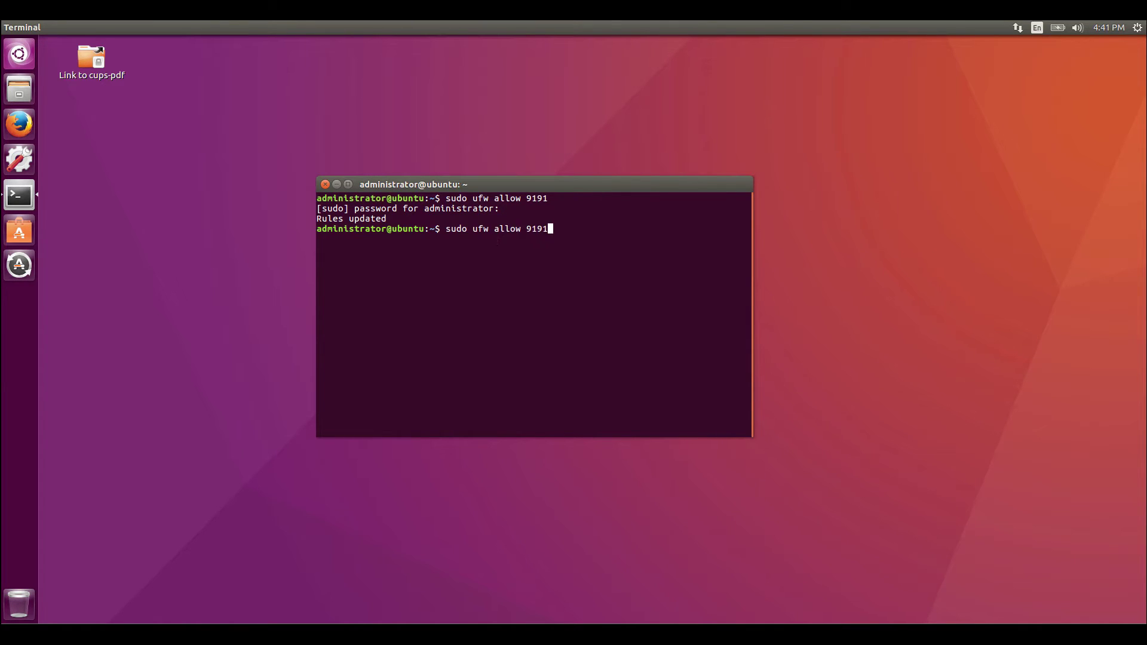
key("BackSpace")
type("2")
key("Return")
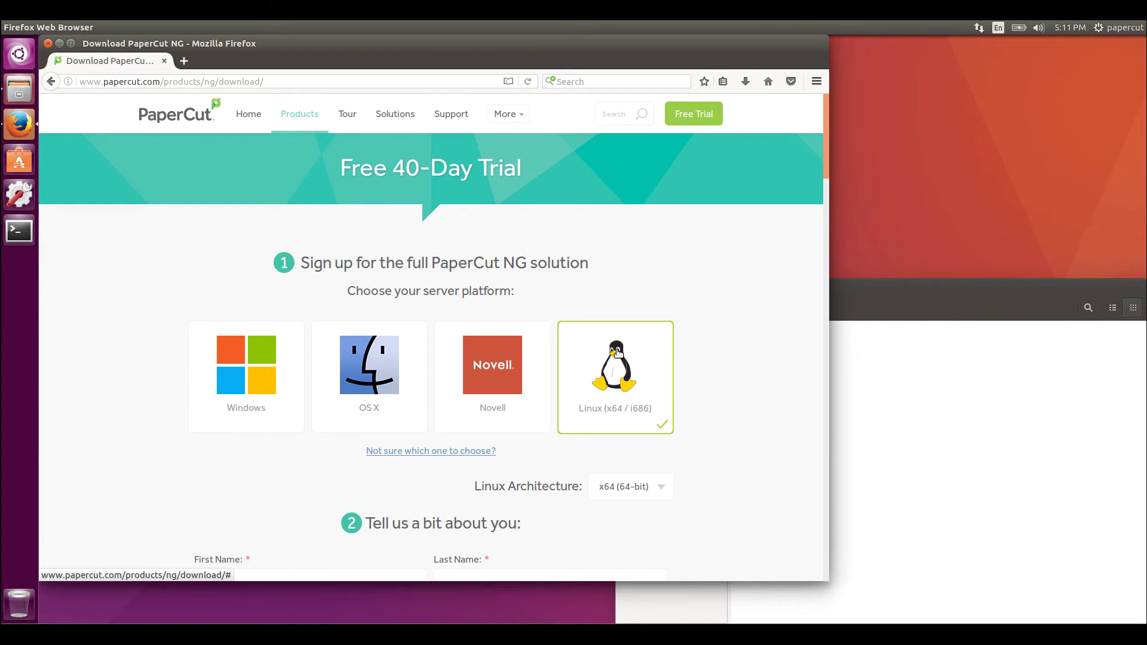
Bring forward the Downloads folder holding pcng-setup-16.3.38323-linux-x64.sh
mouse_move(300, 113)
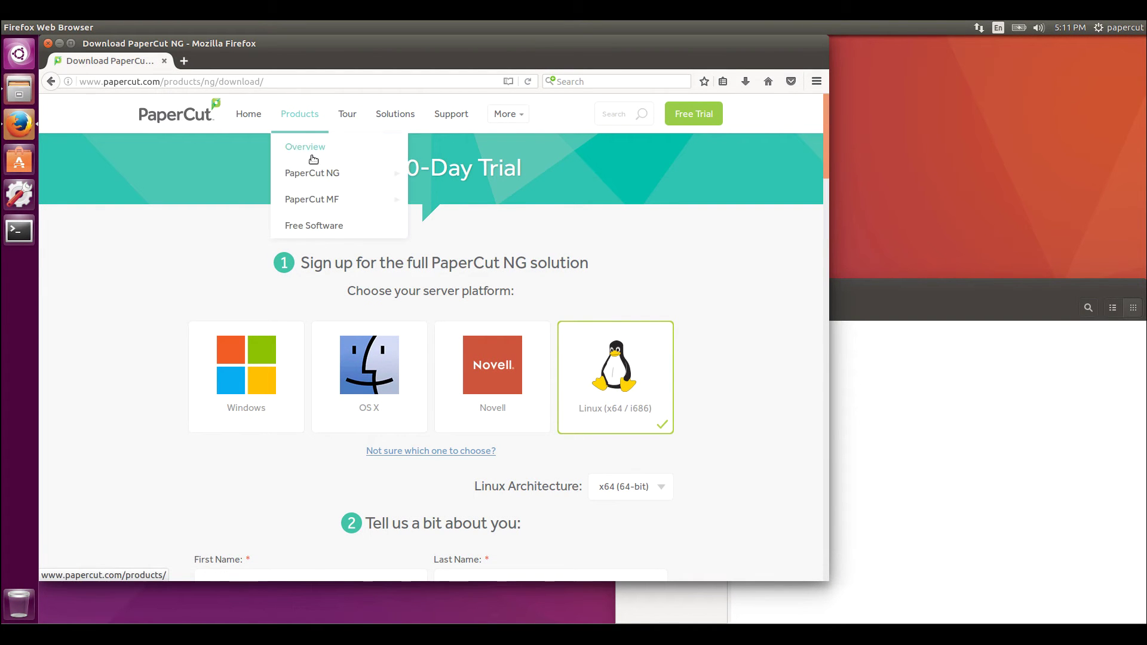
mouse_move(333, 173)
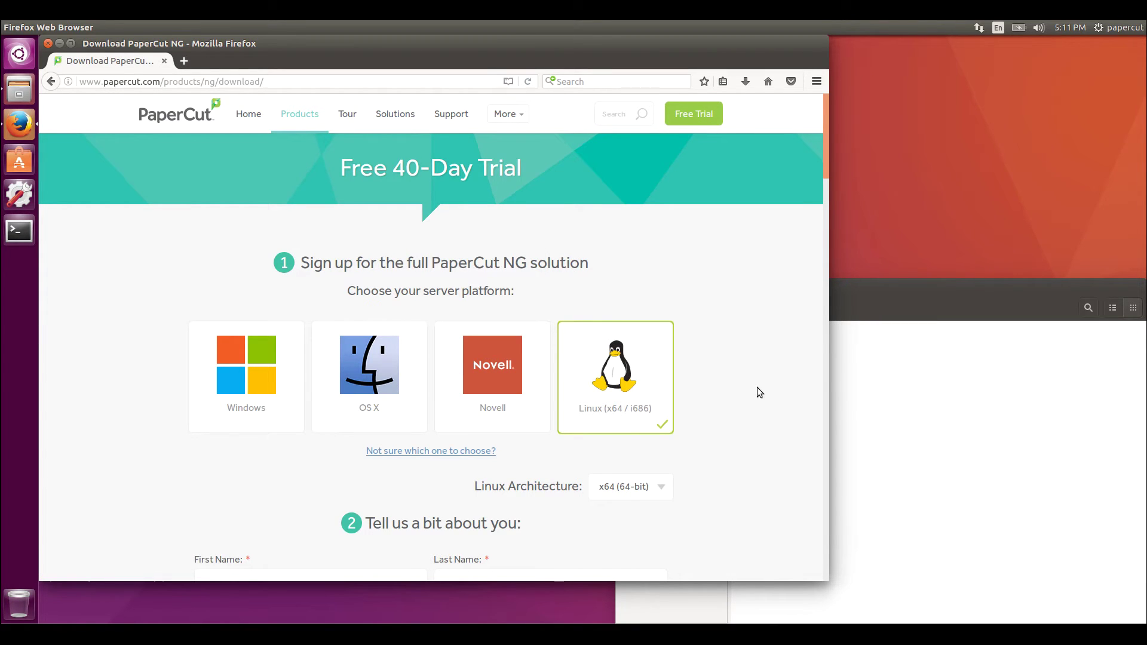
left_click(900, 404)
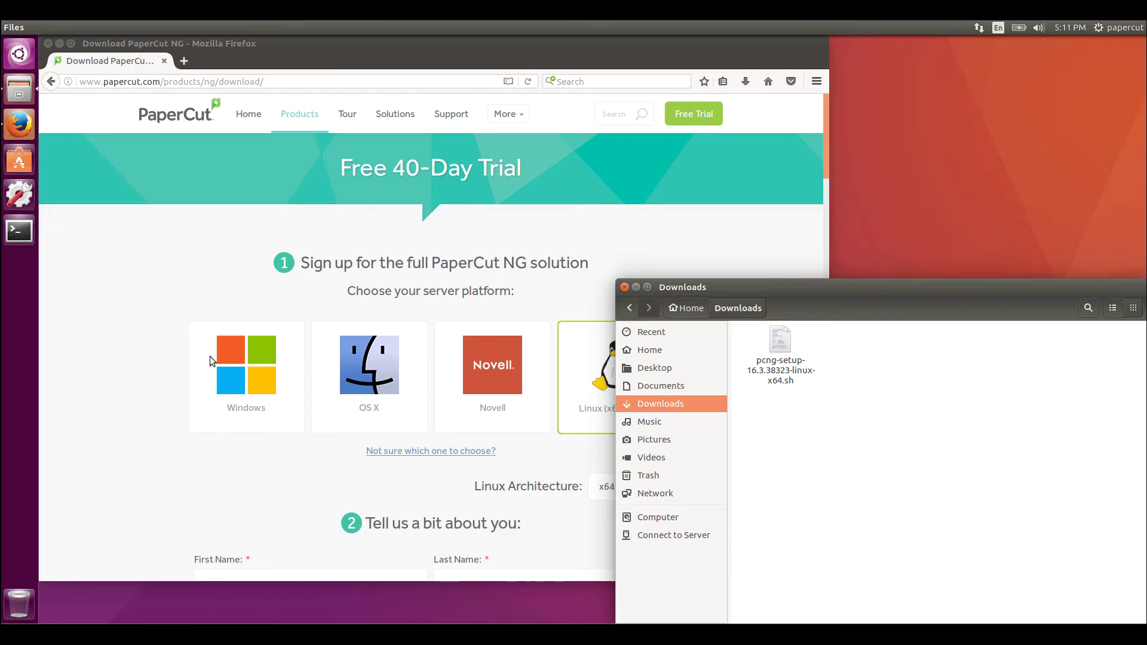
Open a new terminal and change into the Downloads folder
left_click(20, 232)
type("cd Do")
key("Tab")
key("Tab")
key("Tab")
key("Tab")
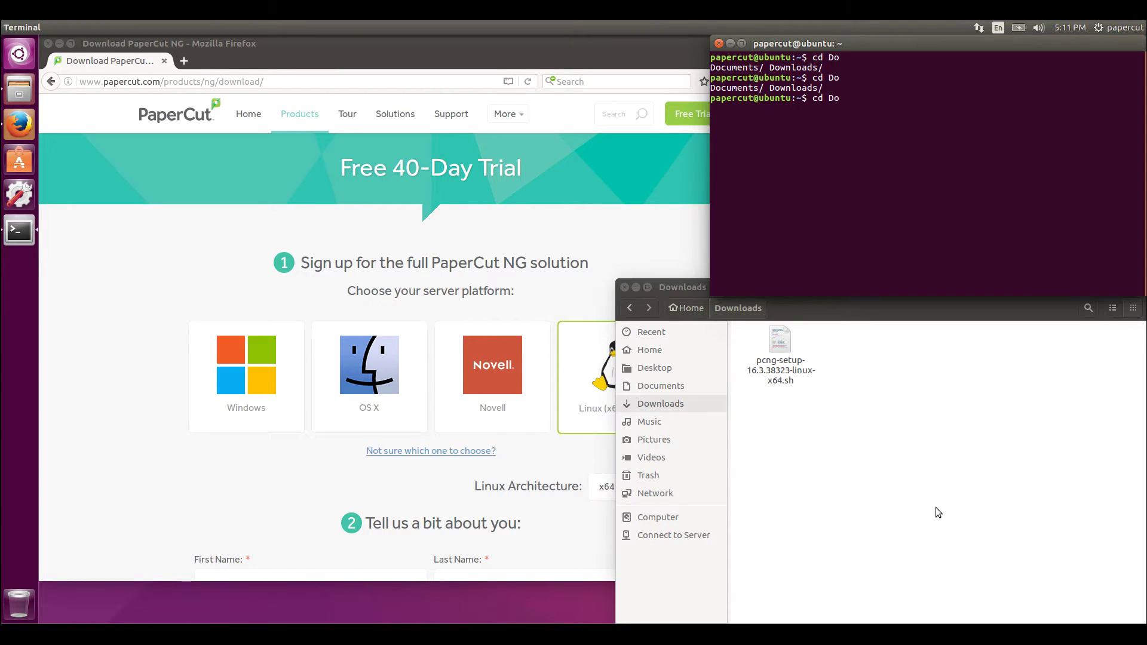
type("wn")
key("Tab")
key("Return")
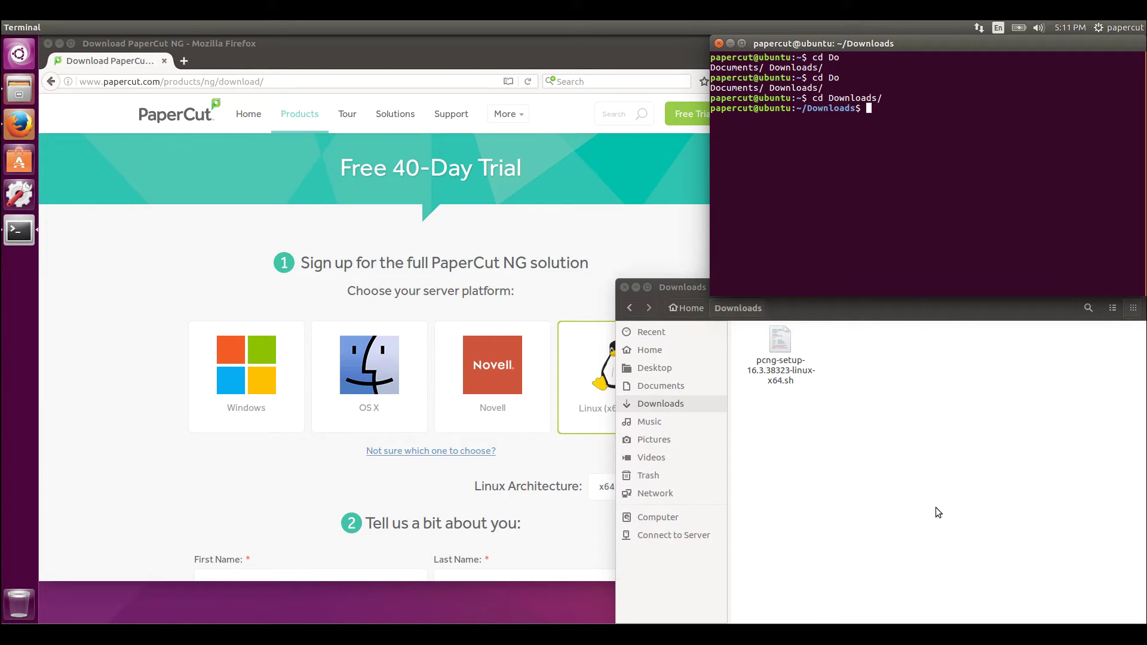
Run sh pcng-setup-16.3.38323-linux-x64.sh, accepting the licence, installing with sudo (2), running root tasks now
type("sh pcng-setup-16.3.38323-linux-x64.sh")
key("Return")
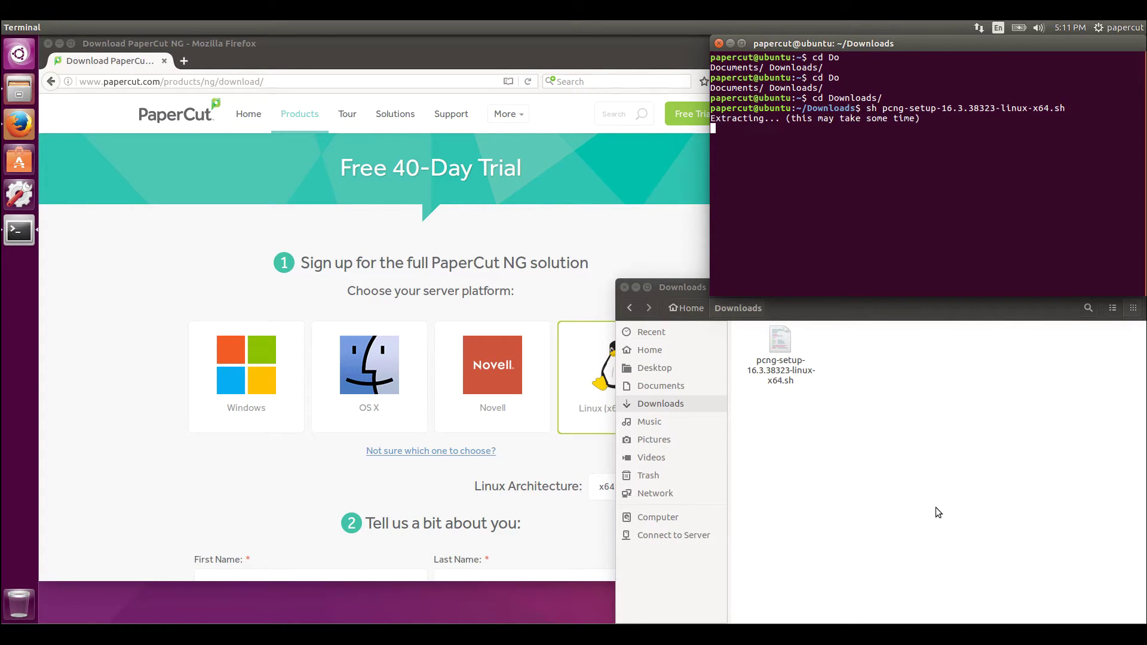
key("space")
key("space")
key("space")
key("space")
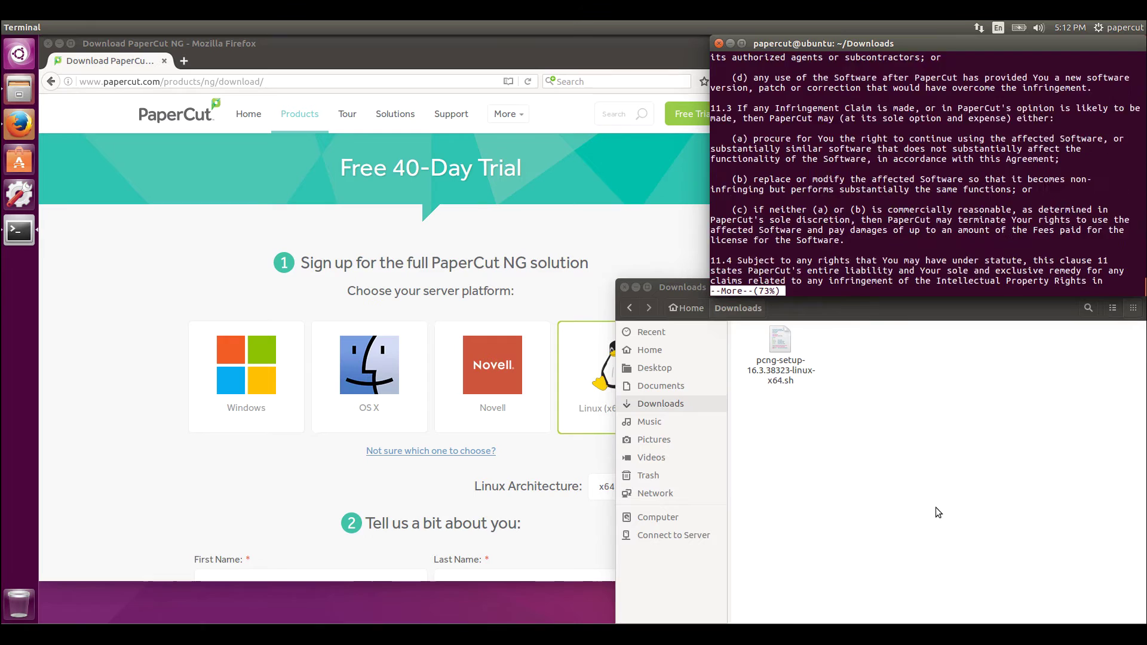
type("yes")
key("Return")
type("2")
key("Return")
key("Return")
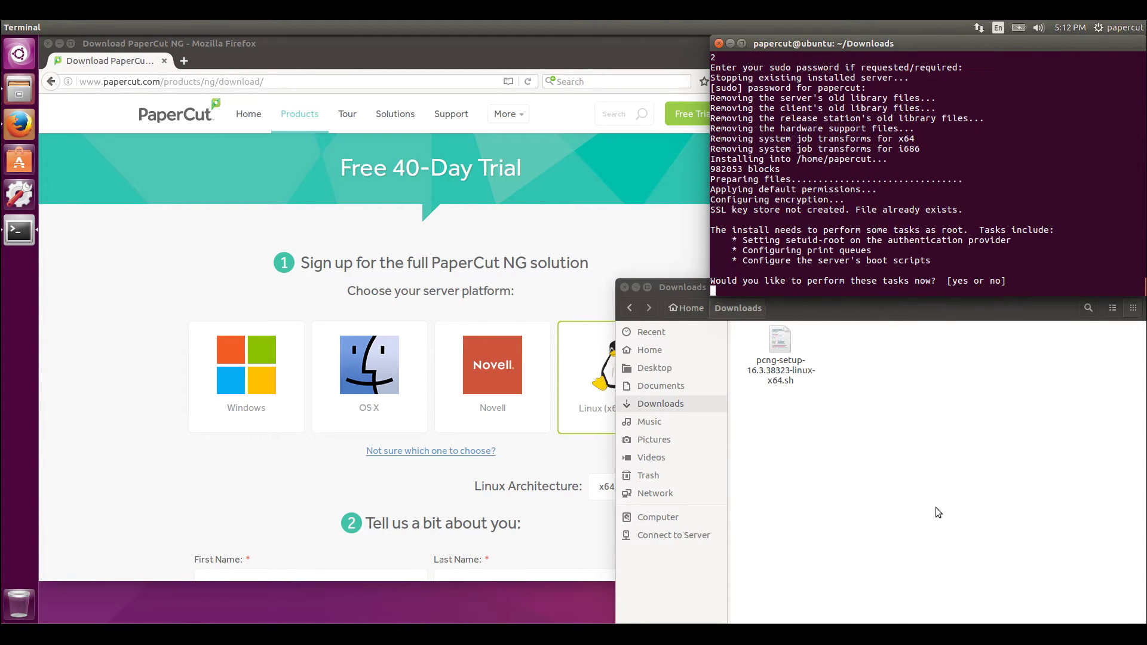
type("yes")
key("Return")
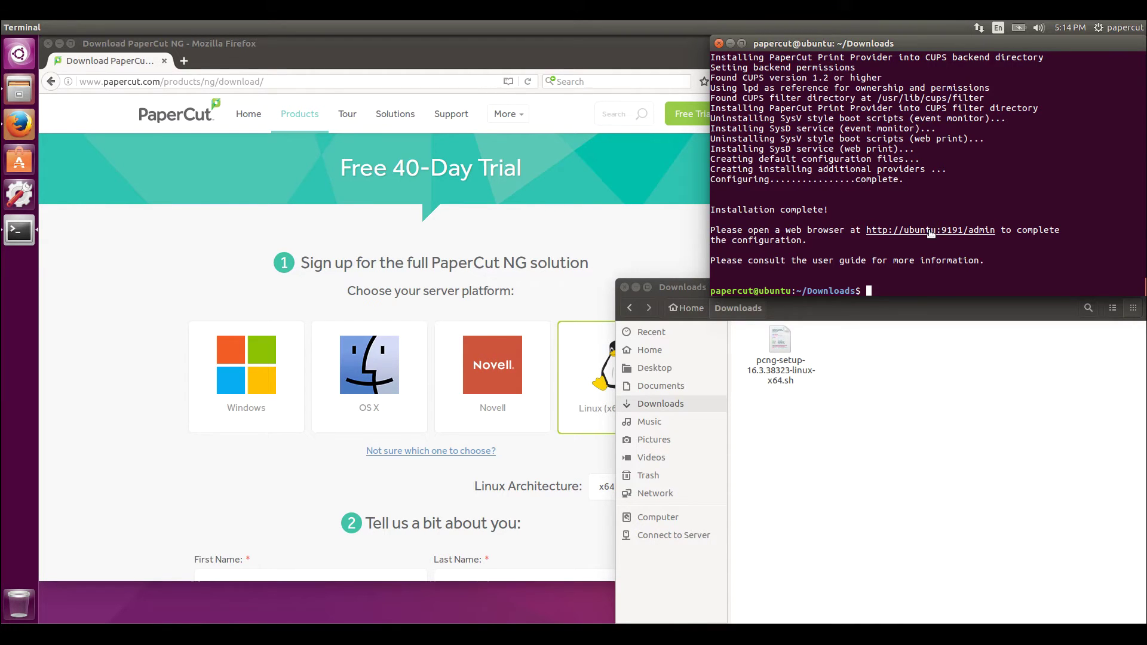
Open ubuntu:9191/admin and enter and verify the admin password
left_click(964, 232, "ctrl")
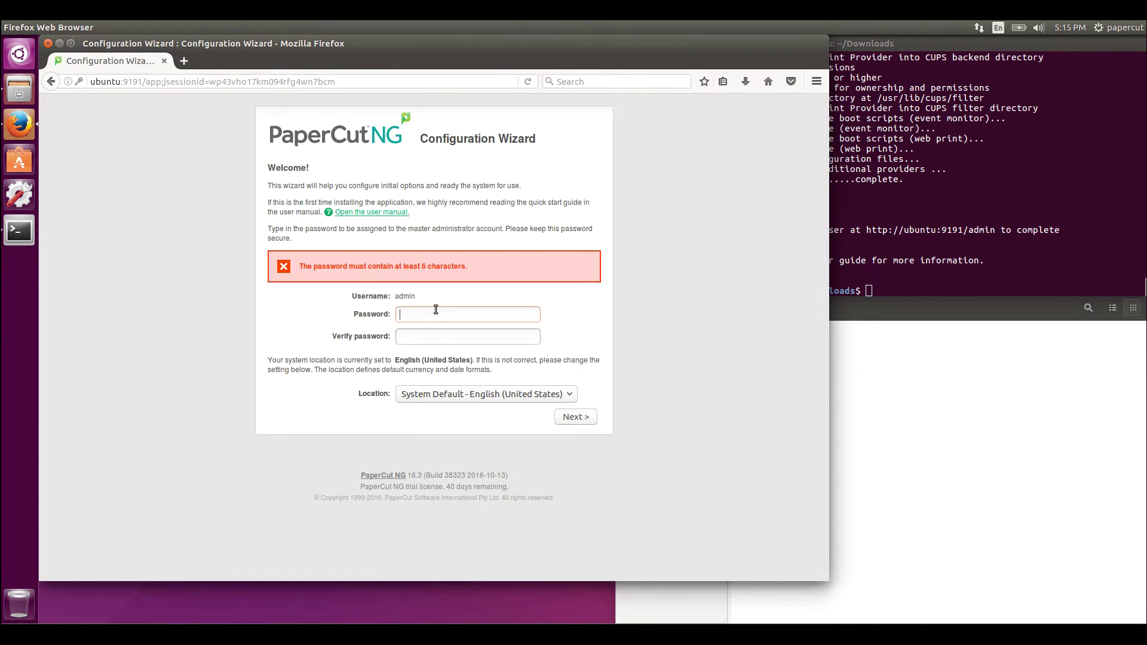
type("56")
key("Tab")
type("1234")
Keep the System Default location and choose Education as the organization type
left_click(515, 394)
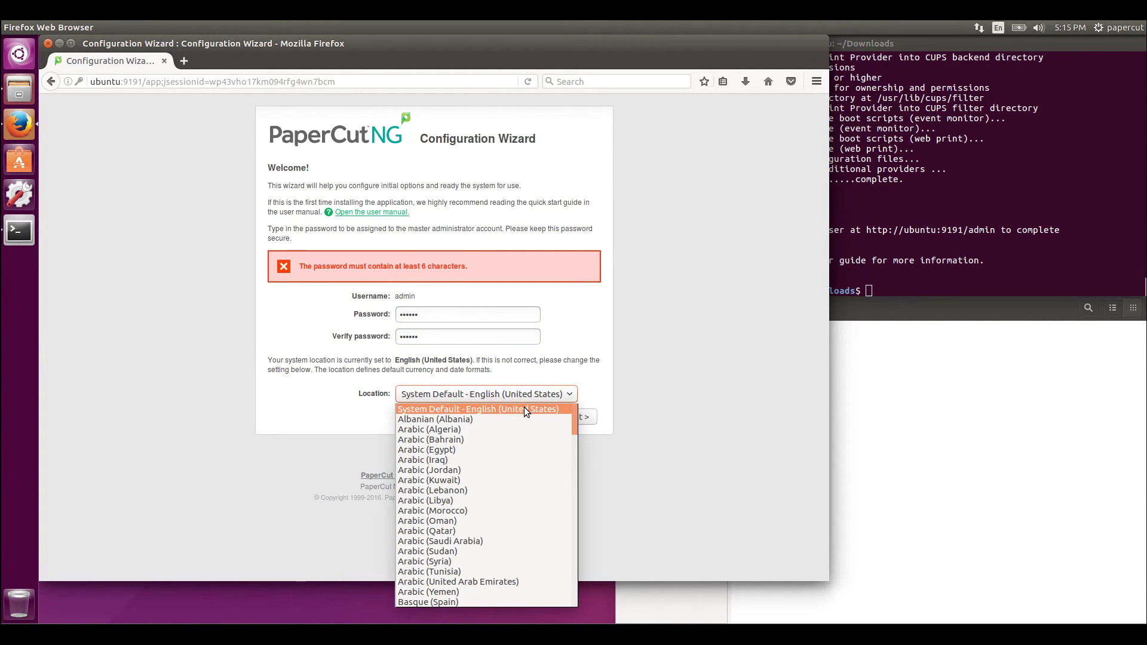
left_click(525, 410)
left_click(576, 421)
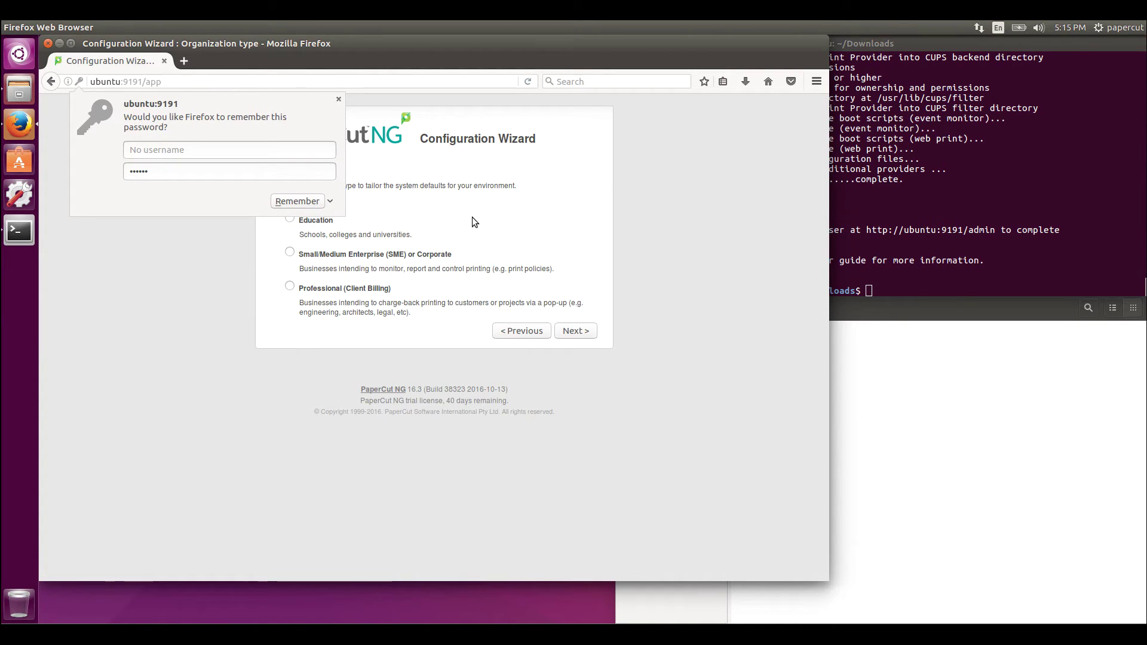
left_click(289, 223)
left_click(290, 218)
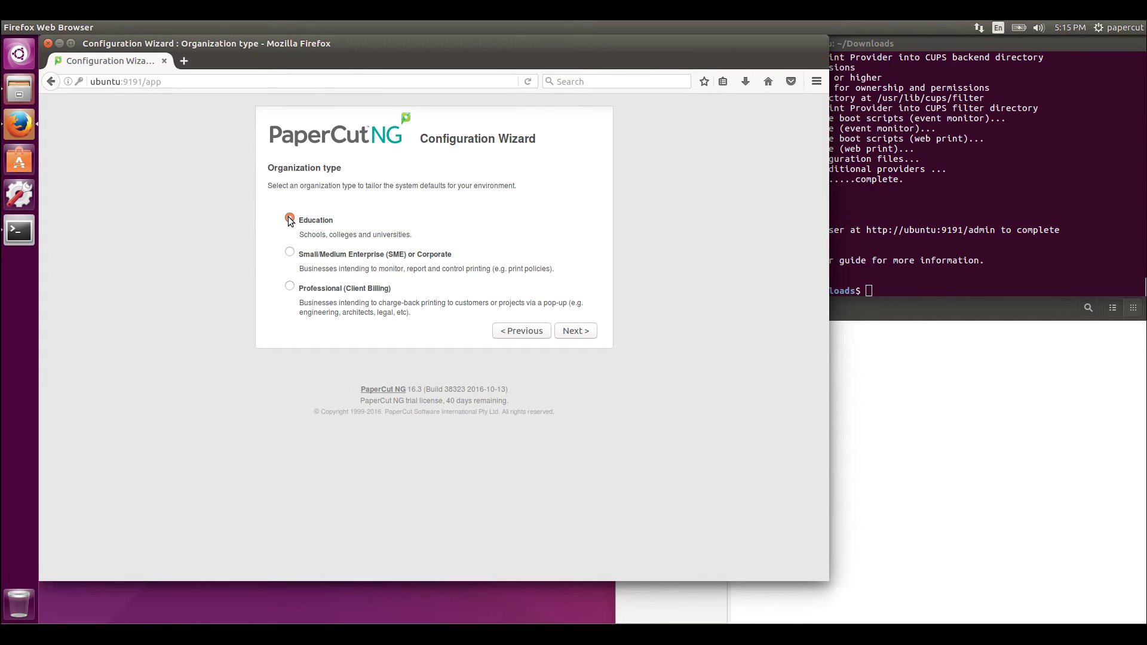
left_click(576, 330)
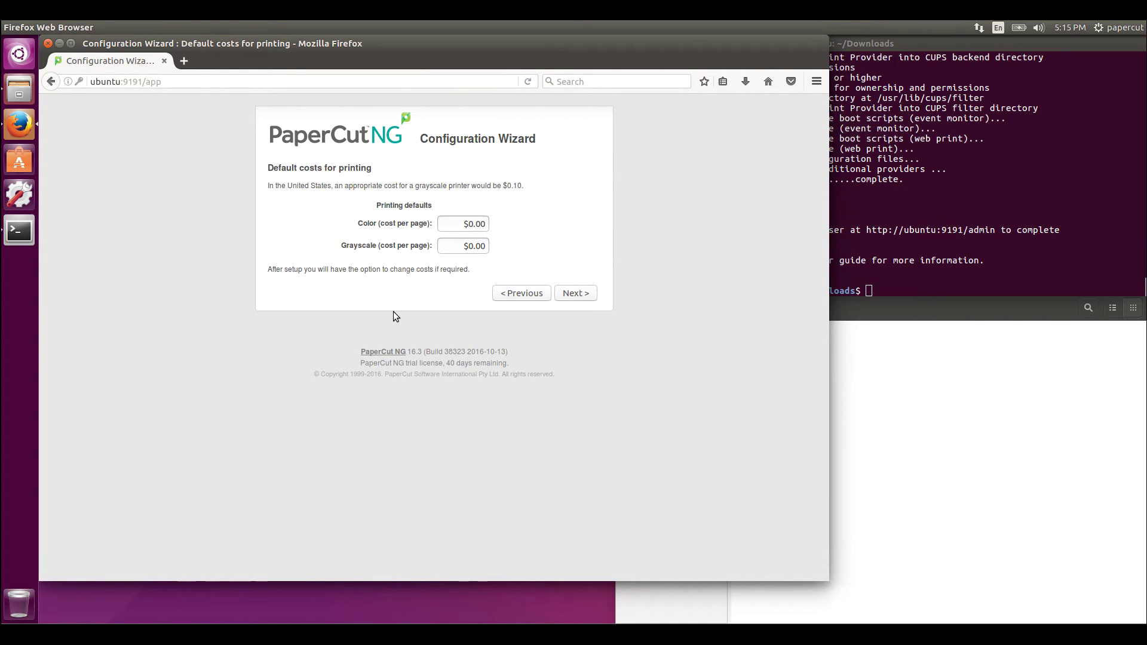
Keep printing costs at $0.00, set initial user credit to 10, and toggle Deny access
left_click(460, 224)
left_click(576, 293)
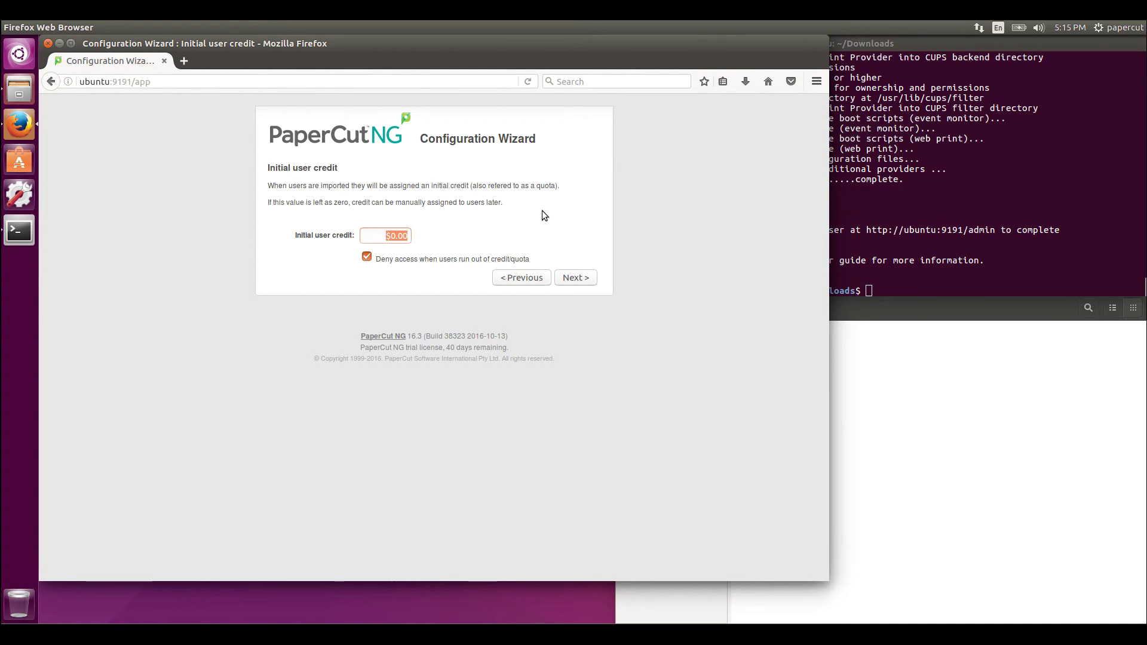
type("10")
left_click(367, 258)
Select LDAP as the user source with Import all users kept
left_click(576, 279)
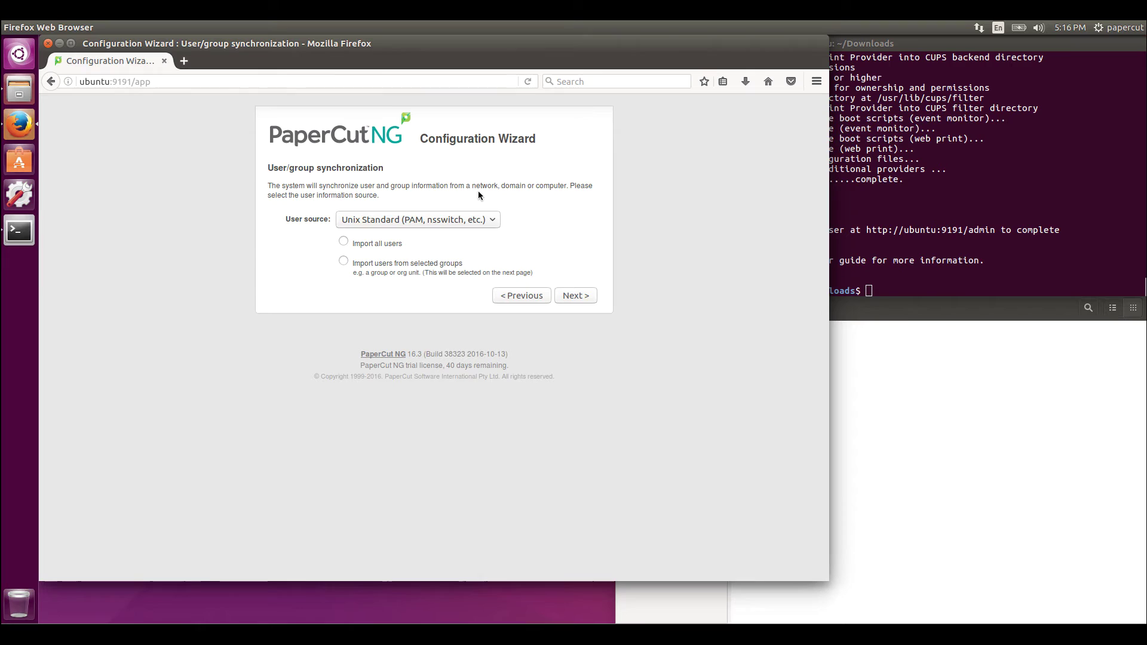
left_click(461, 226)
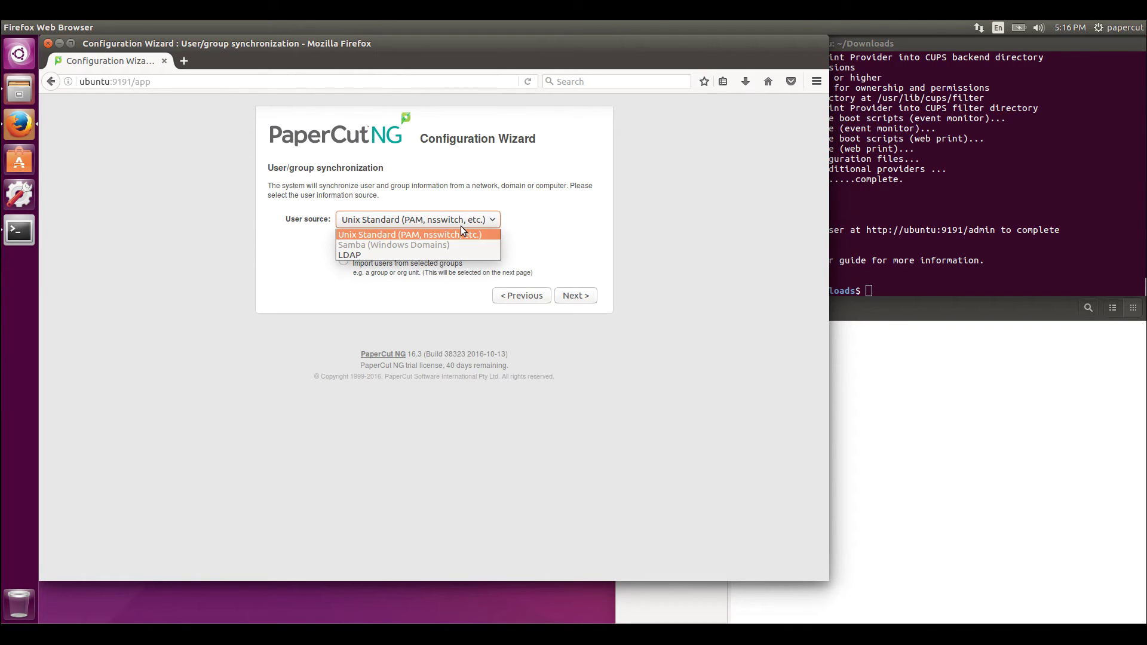
left_click(435, 249)
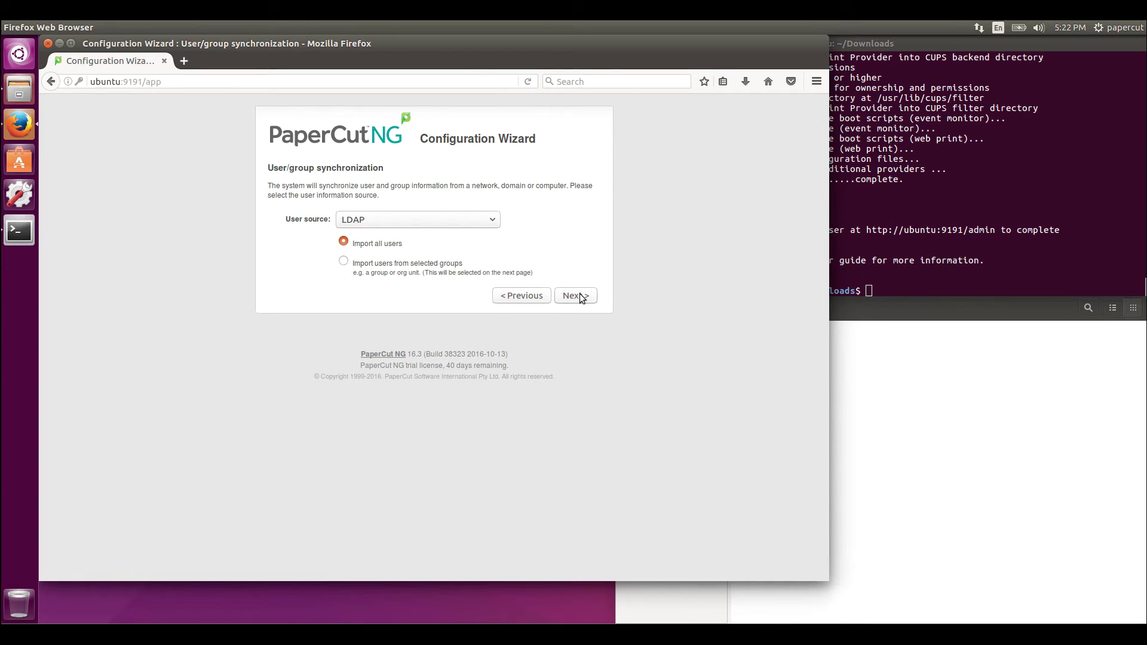
left_click(580, 296)
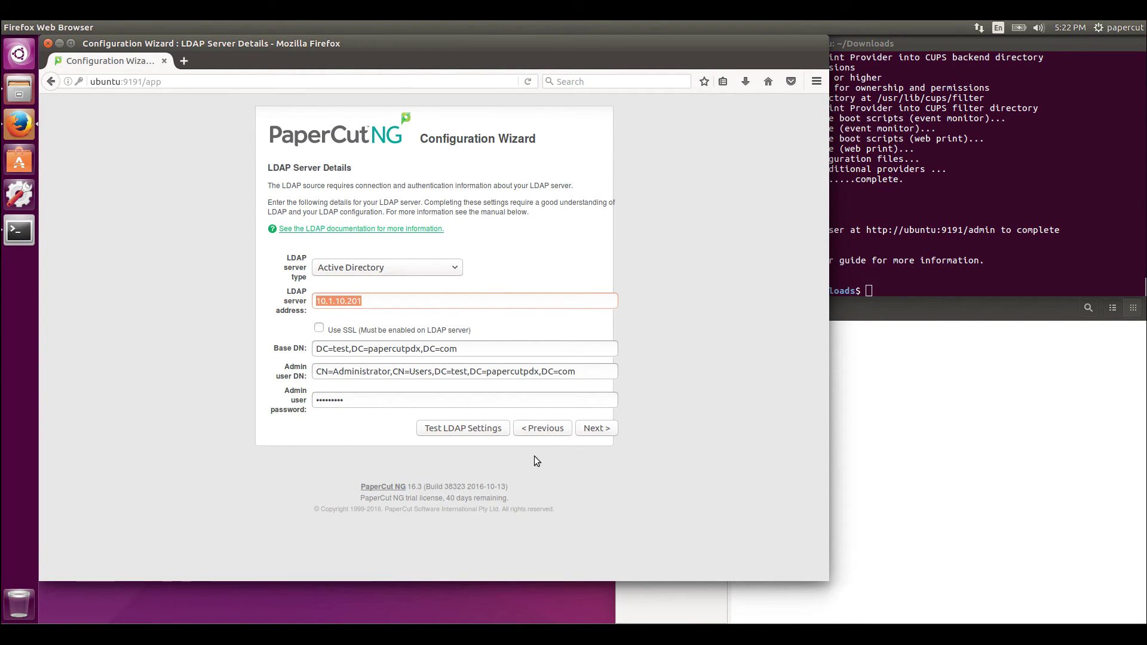
Accept the Active Directory server details, decline saving the login, and finish the wizard
left_click(597, 427)
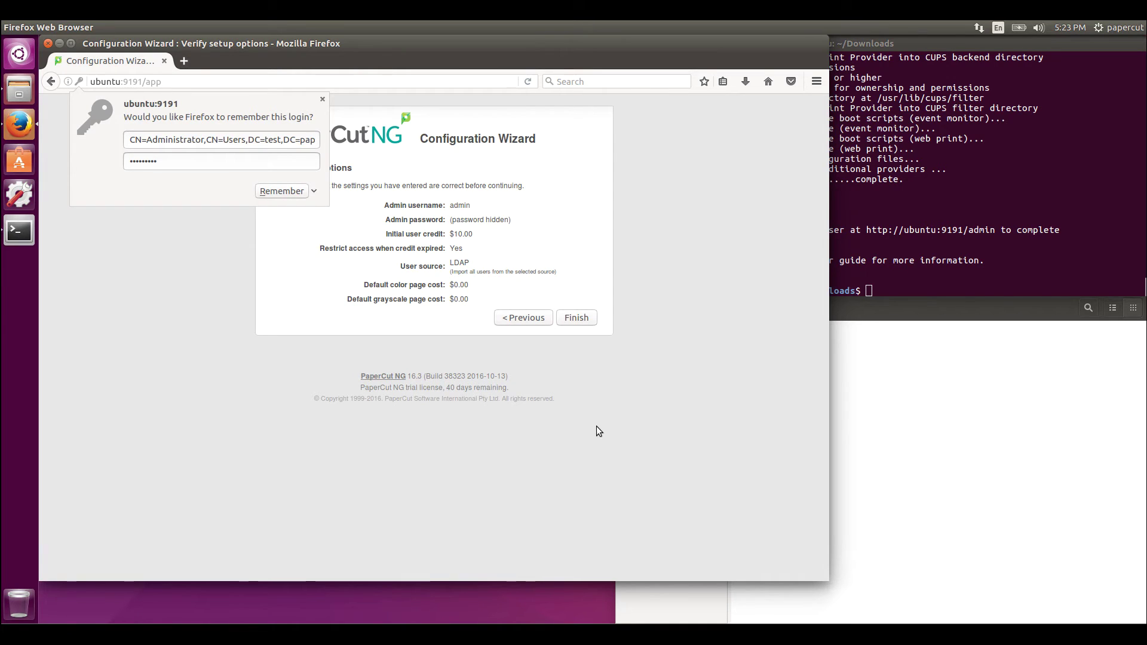
left_click(323, 99)
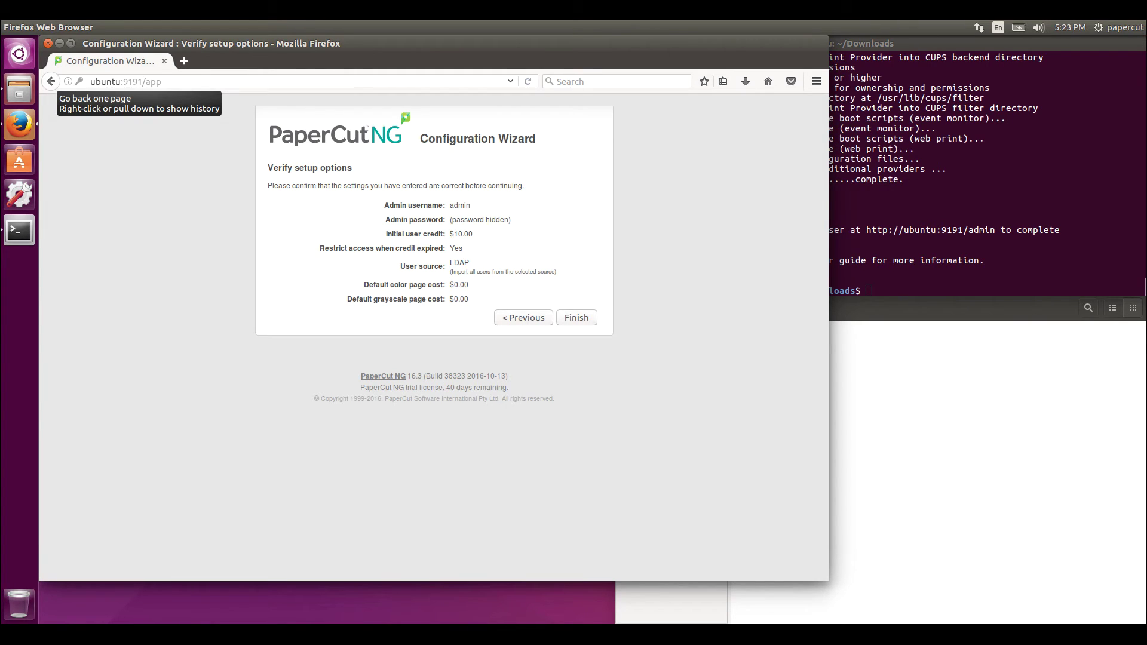
left_click(586, 320)
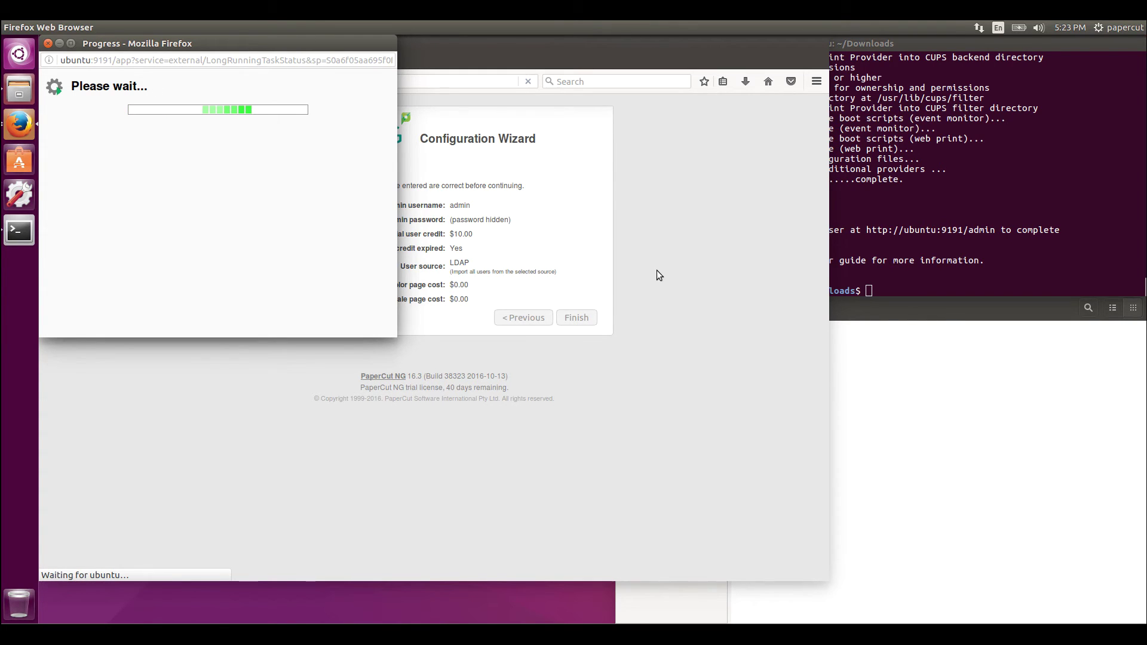
Return to the Setup Complete page and log in to the admin dashboard
left_click(532, 184)
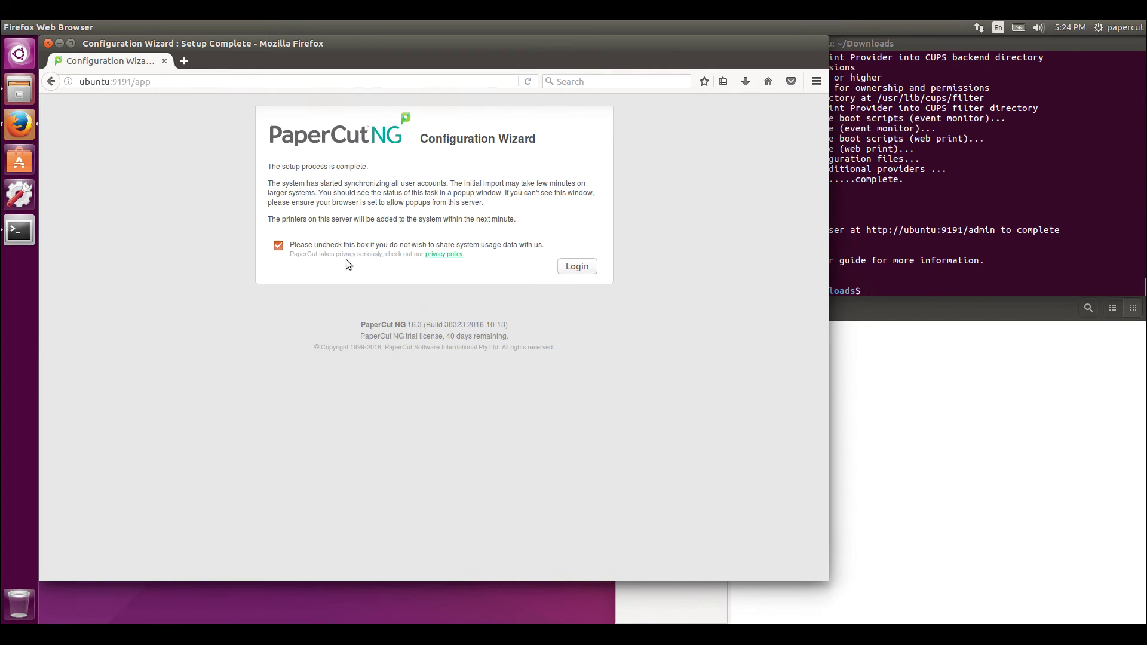
left_click(578, 266)
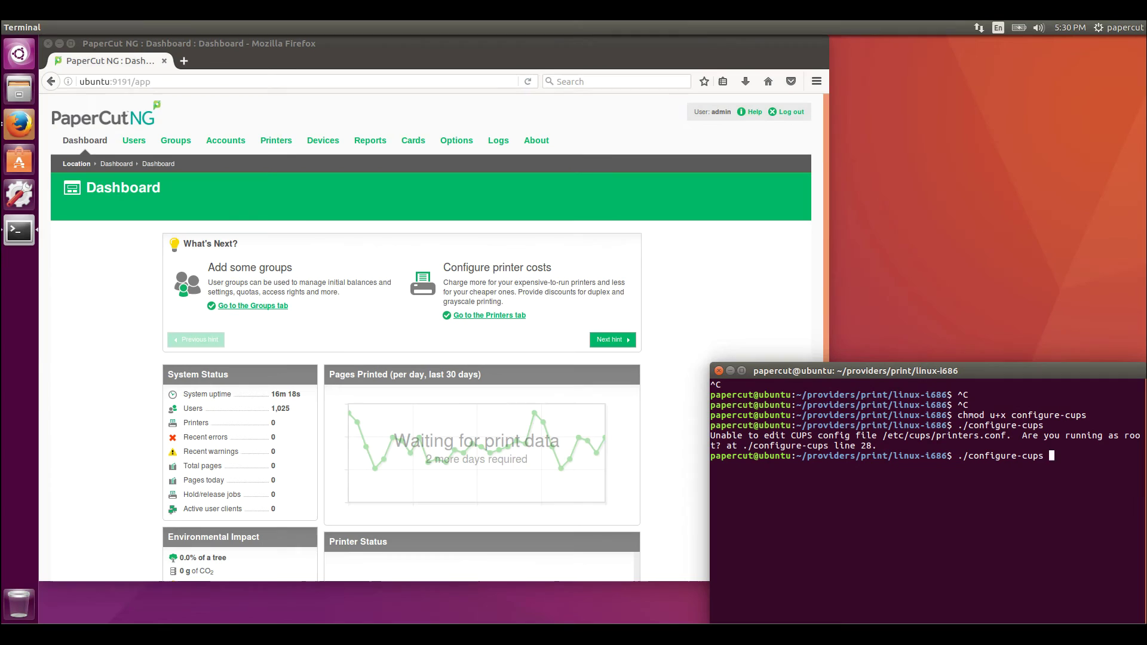
Rerun the configure-cups script with sudo, entering the password
key("Left")
key("Left")
key("Left")
key("Left")
key("Left")
key("Left")
key("Left")
key("Left")
key("Left")
key("Left")
key("Left")
key("Left")
key("Left")
key("Left")
key("Left")
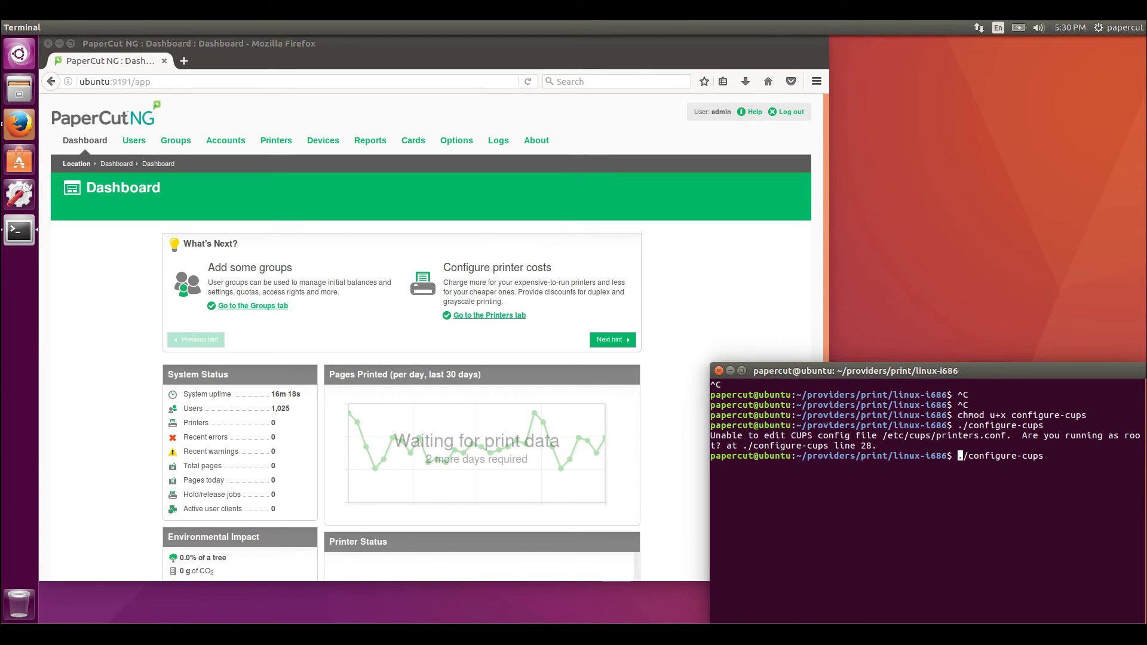
type("sudo")
key("Return")
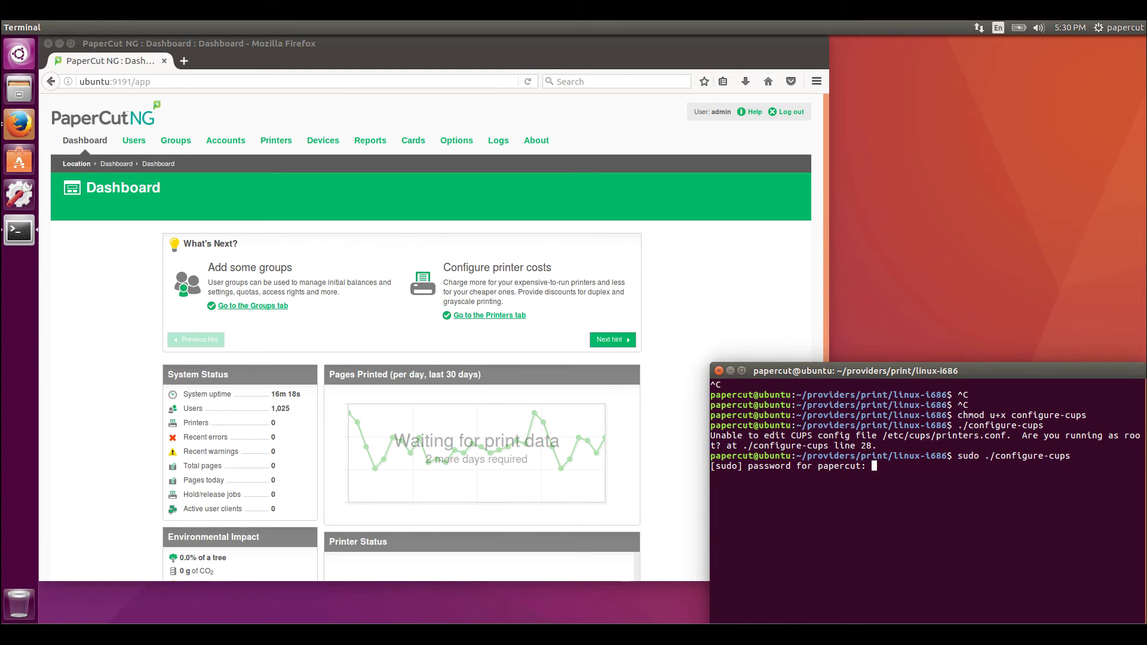
key("Return")
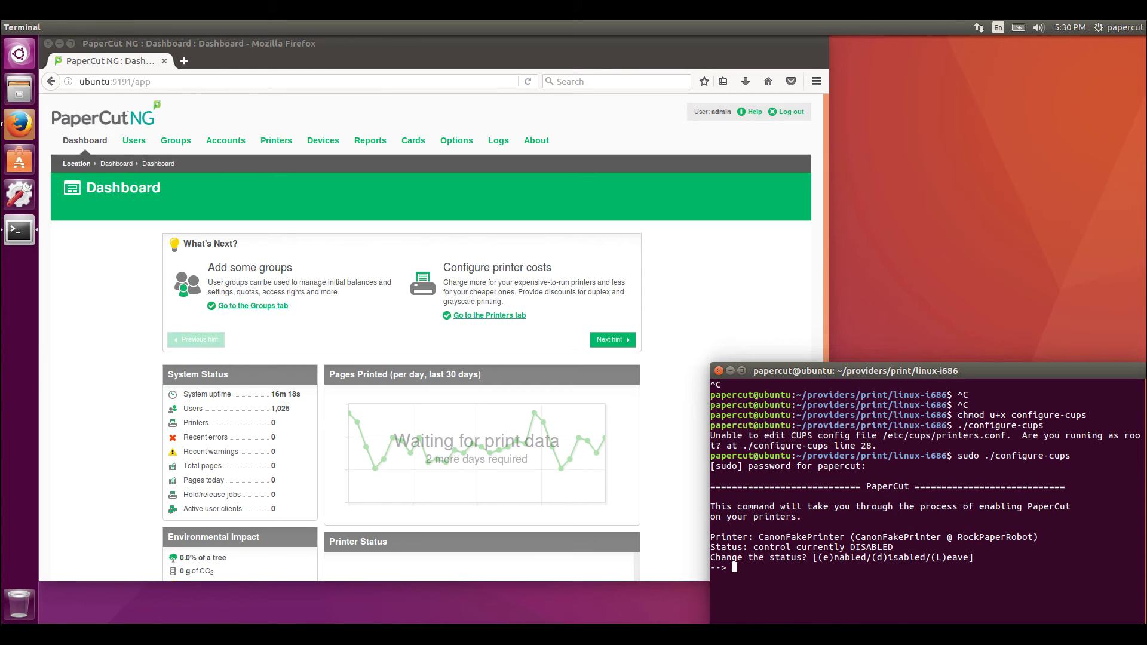
Disable CanonFakePrinter, CUPS_PDF, CUPS_PDF_2, CUPS_PDF_3 and EpsonT5200Nul
type("d")
key("Return")
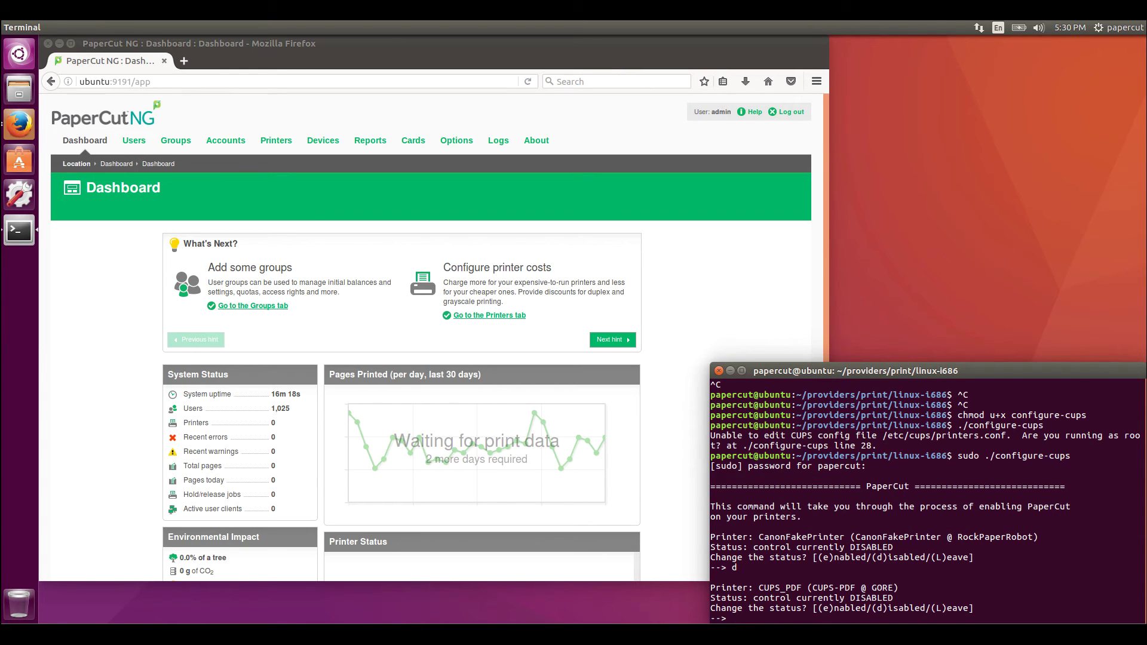
type("d")
key("Return")
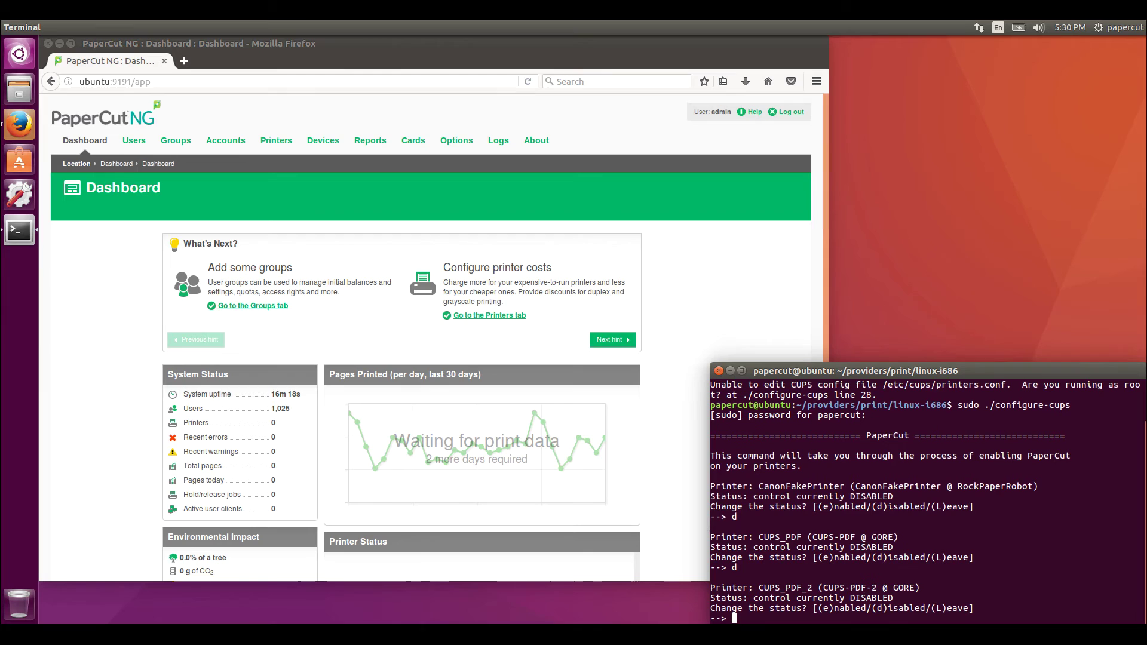
type("d")
key("Return")
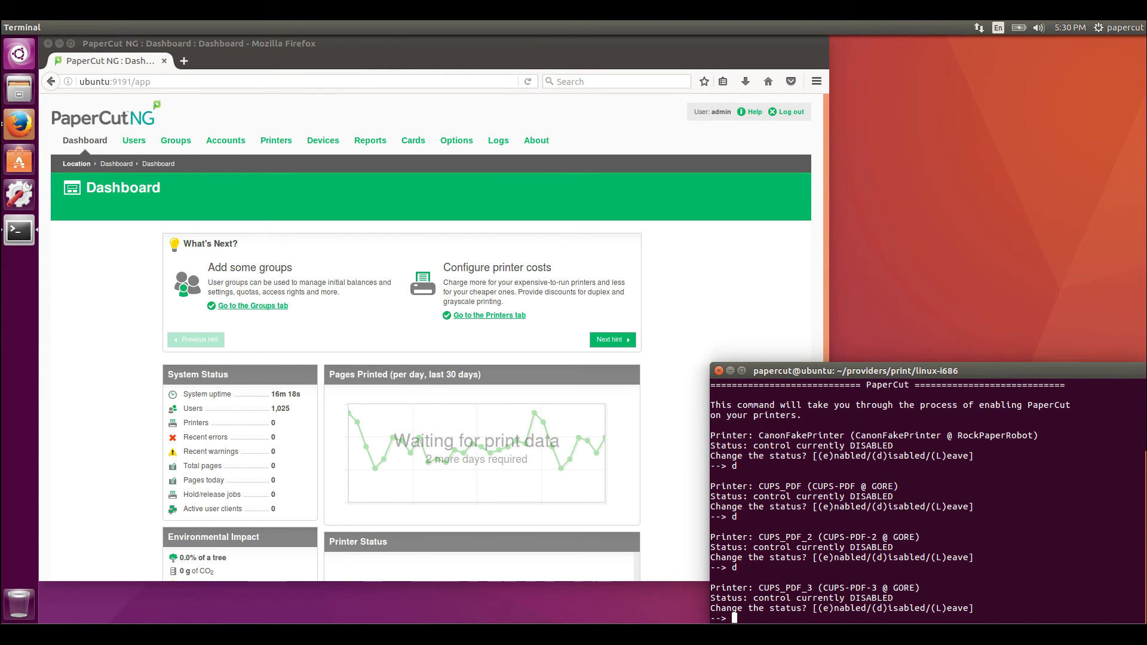
type("d")
key("Return")
type("d")
key("Return")
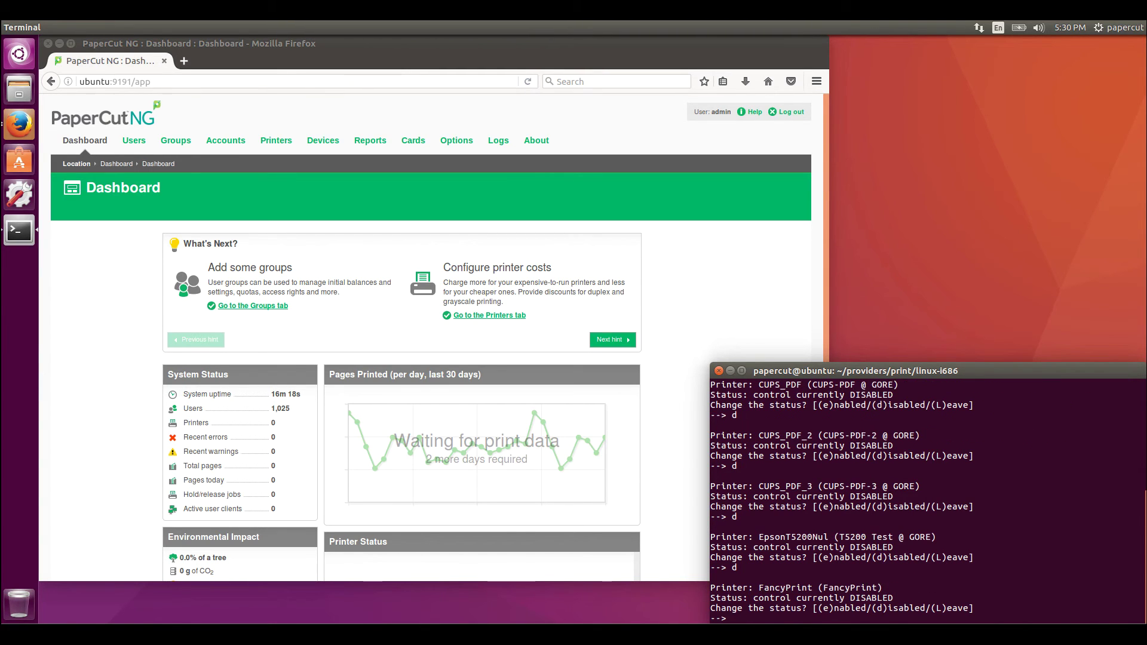
Enable FancyPrint, leave HERPICA unchanged, and disable HERPICARD, macnulport and the remaining printers
type("e")
key("Return")
type("l")
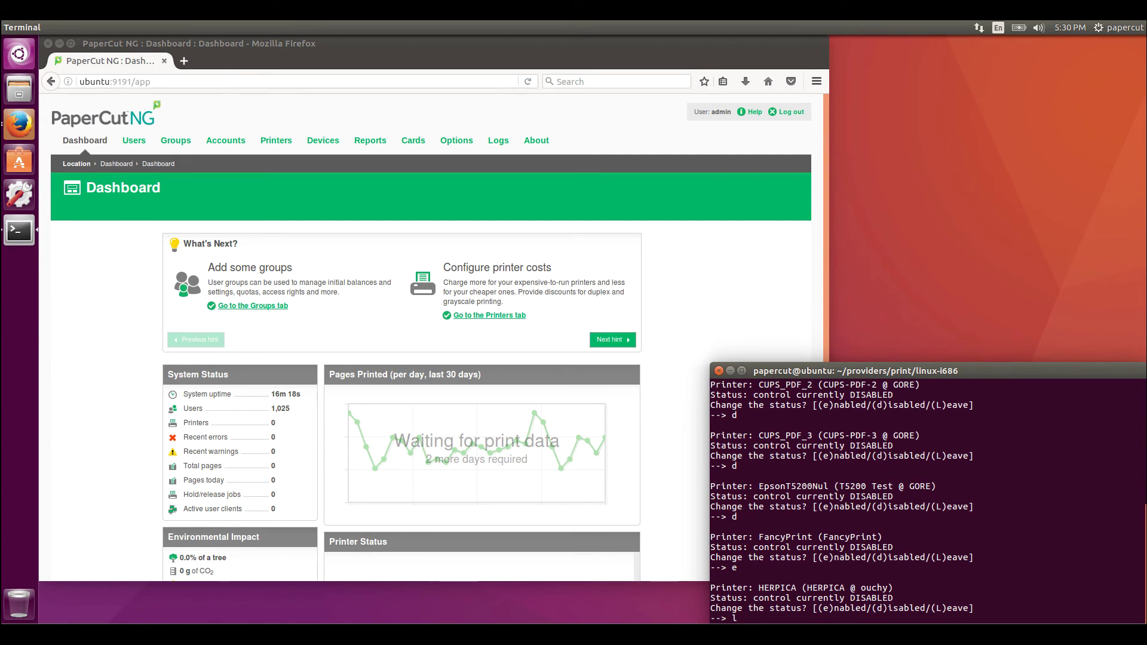
key("Return")
type("d")
key("Return")
type("d")
key("Return")
type("d")
key("Return")
type("d")
key("Return")
type("d d")
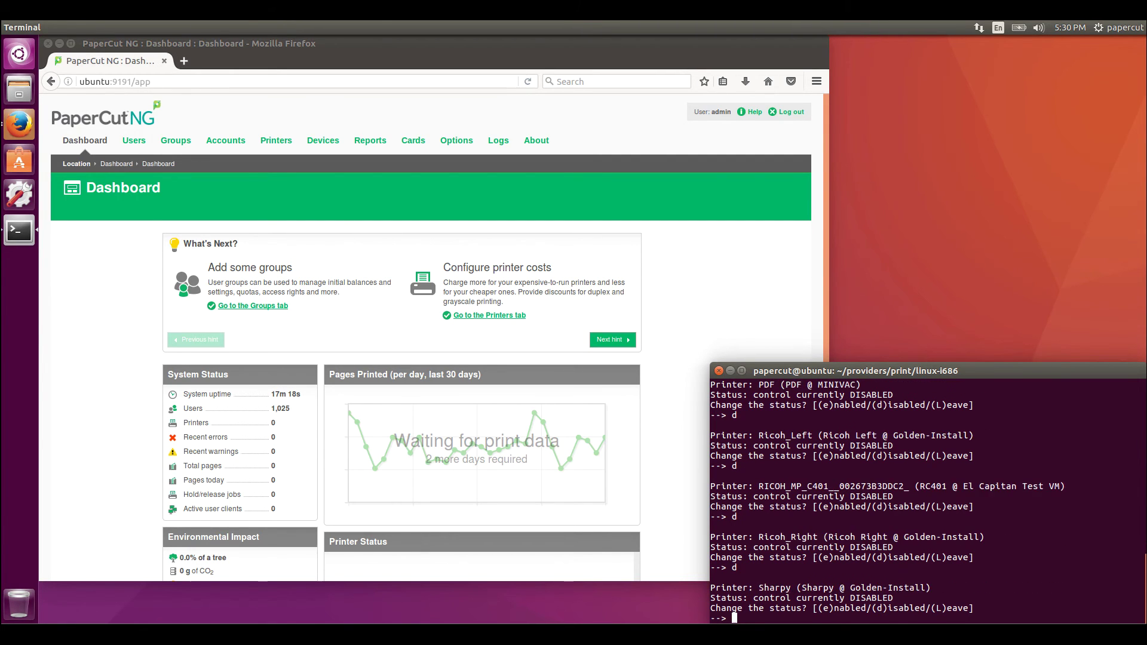
key("Return")
type("d d")
key("Return")
type("d")
key("Return")
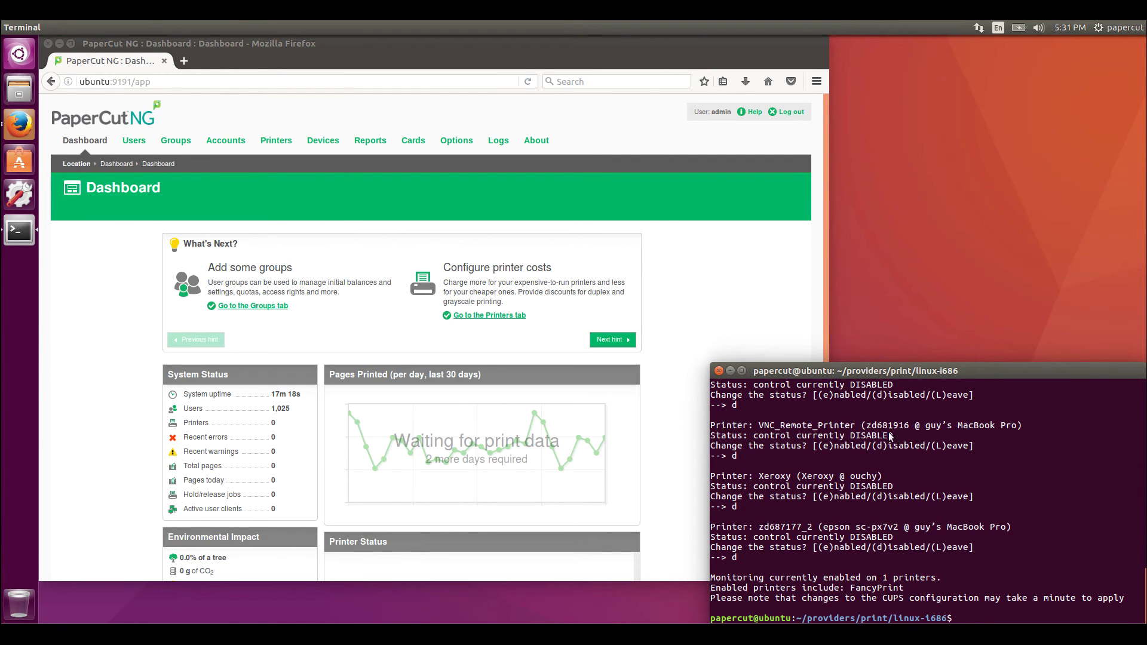
Raise the PaperCut admin window and view the Printers list with ubuntu\FancyPrint
left_click(277, 196)
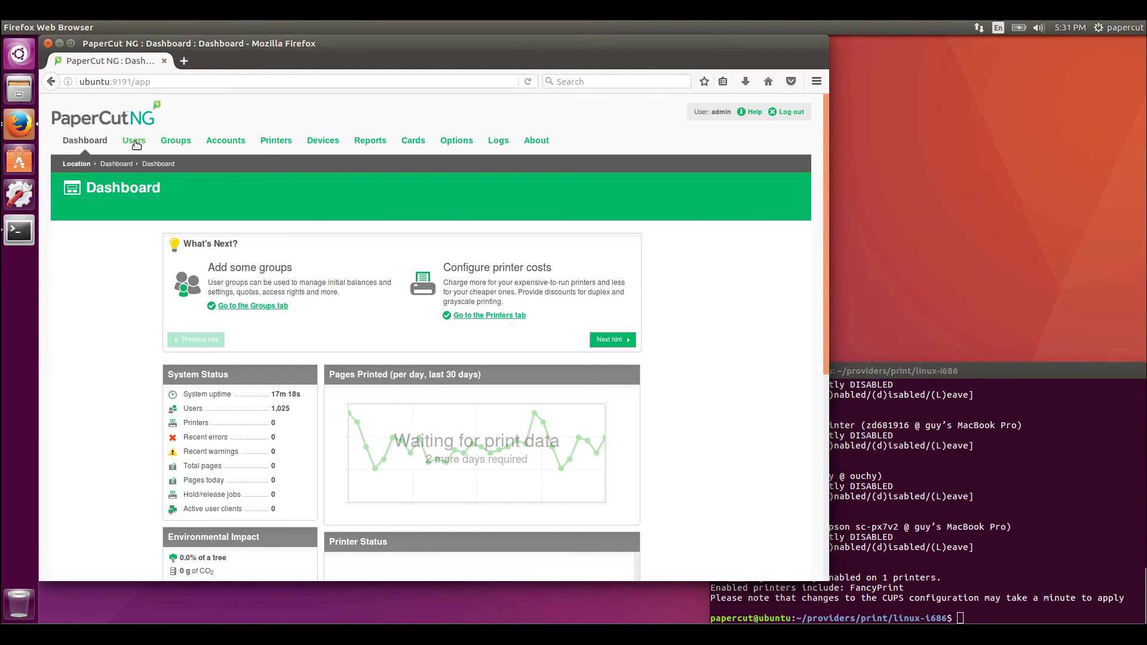
left_click(276, 141)
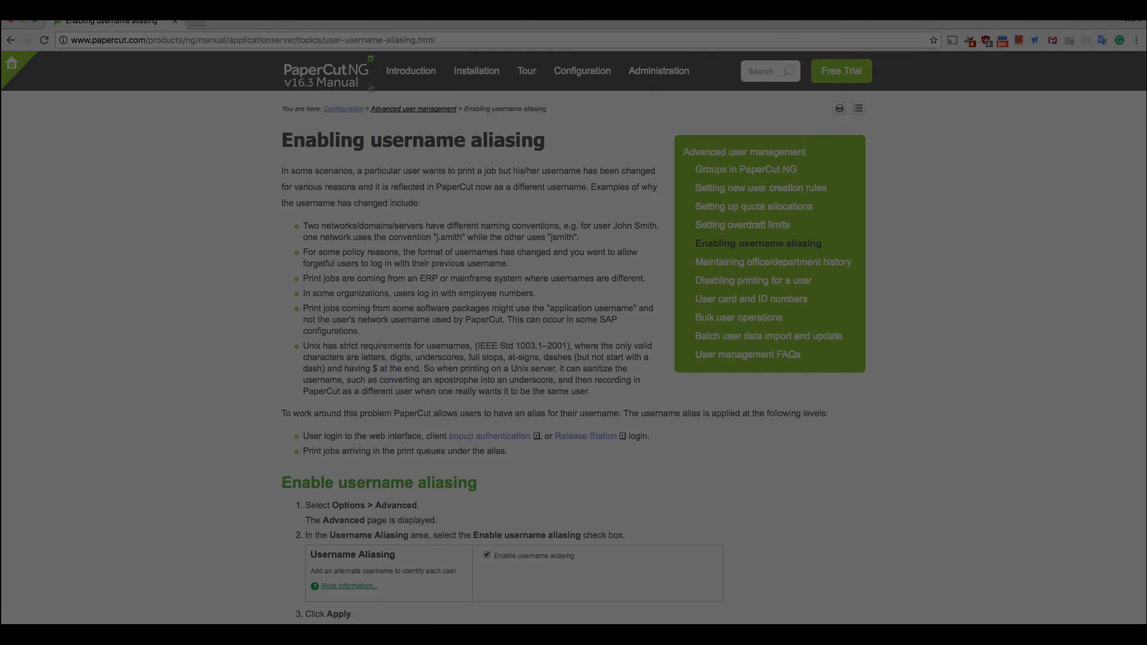
Send the Enabling username aliasing manual page from Chrome to the FancyPrint @ ubuntu 2 printer
key("super+l")
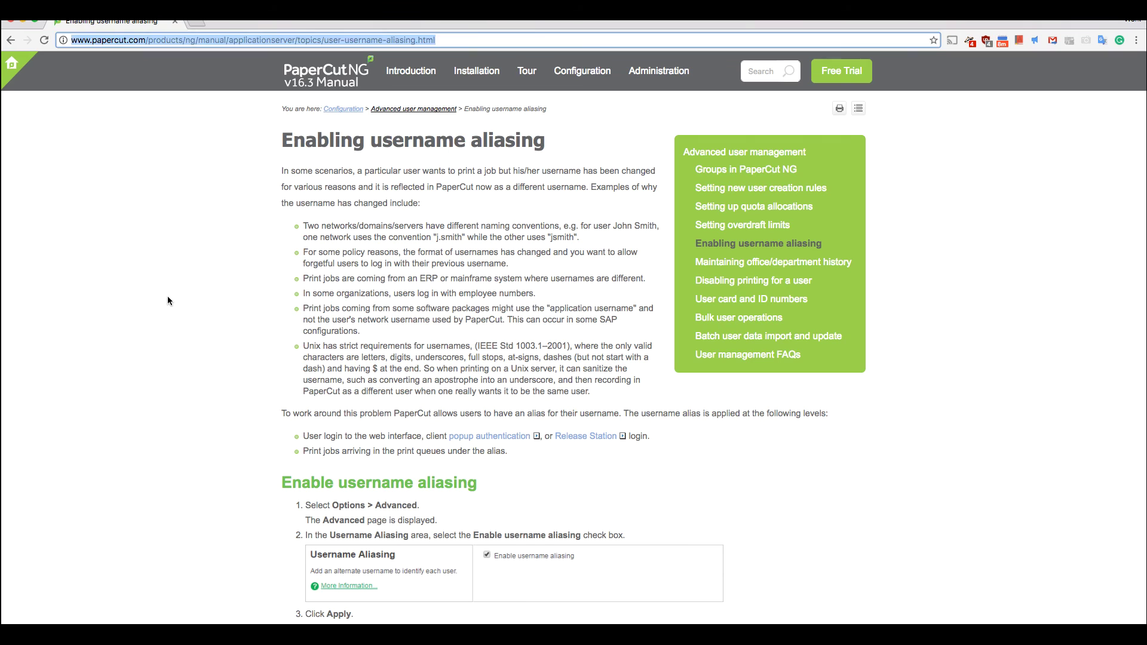
left_click(167, 297)
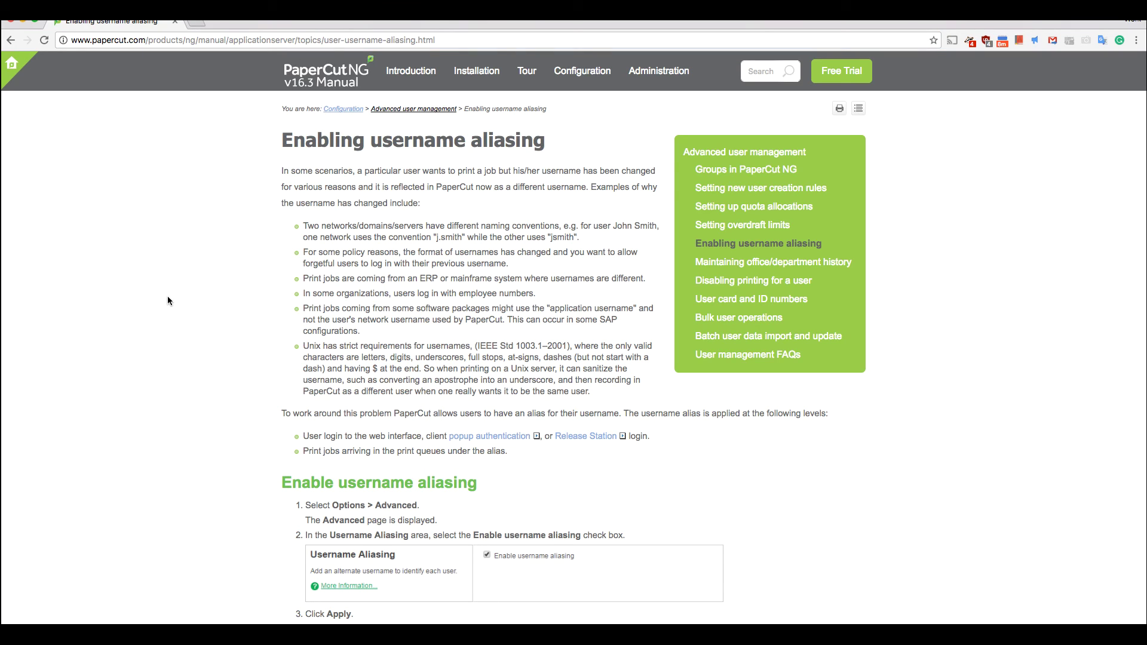
key("super+p")
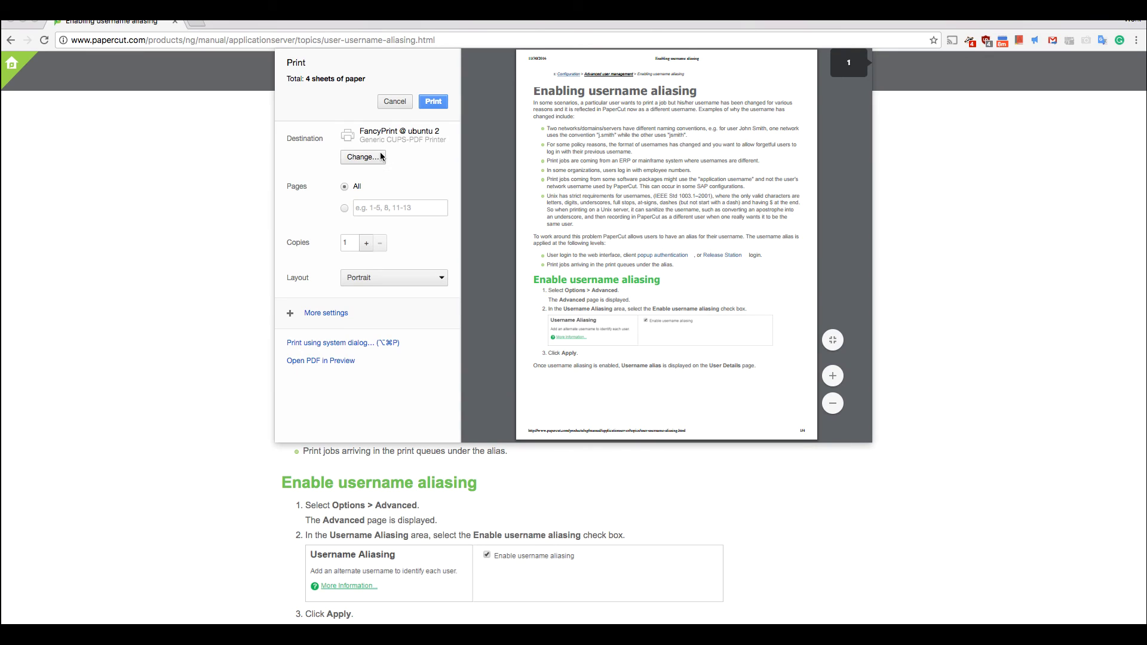
left_click(433, 102)
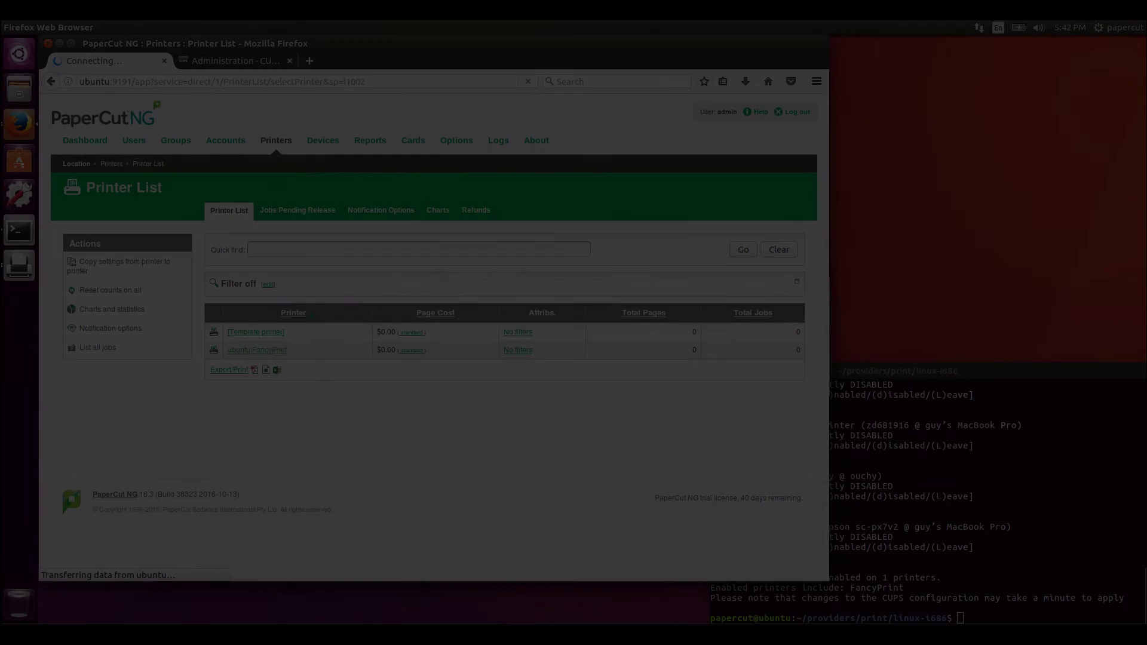
Open ubuntu\FancyPrint's printer details and view its Job Log entry for the 4-page document
left_click(275, 347)
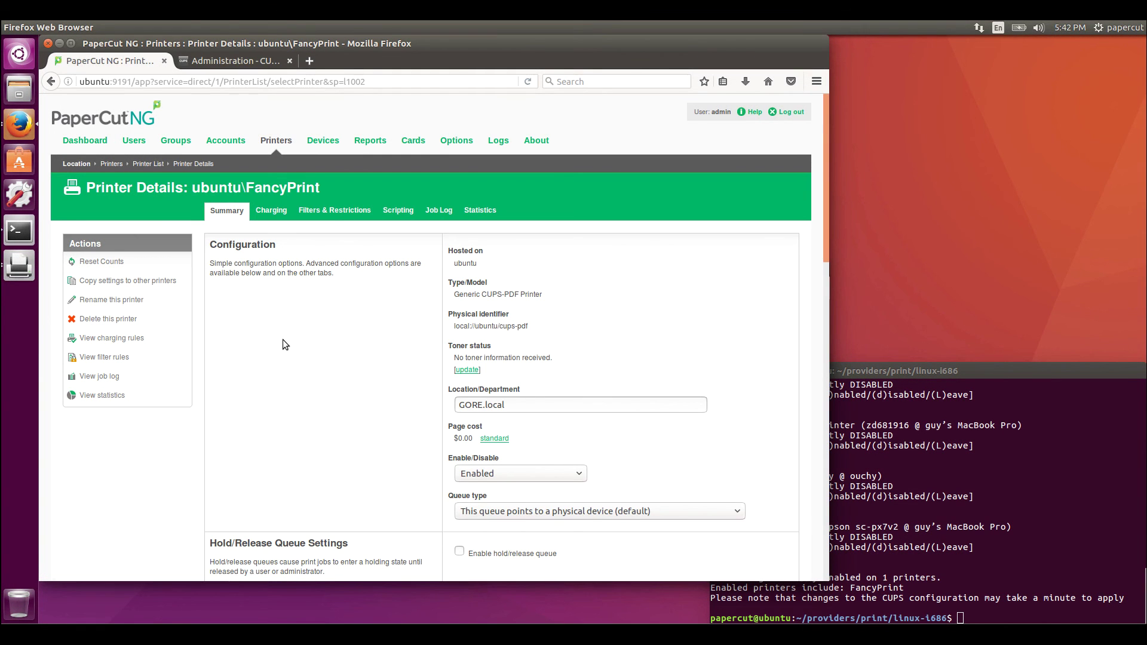
left_click(440, 210)
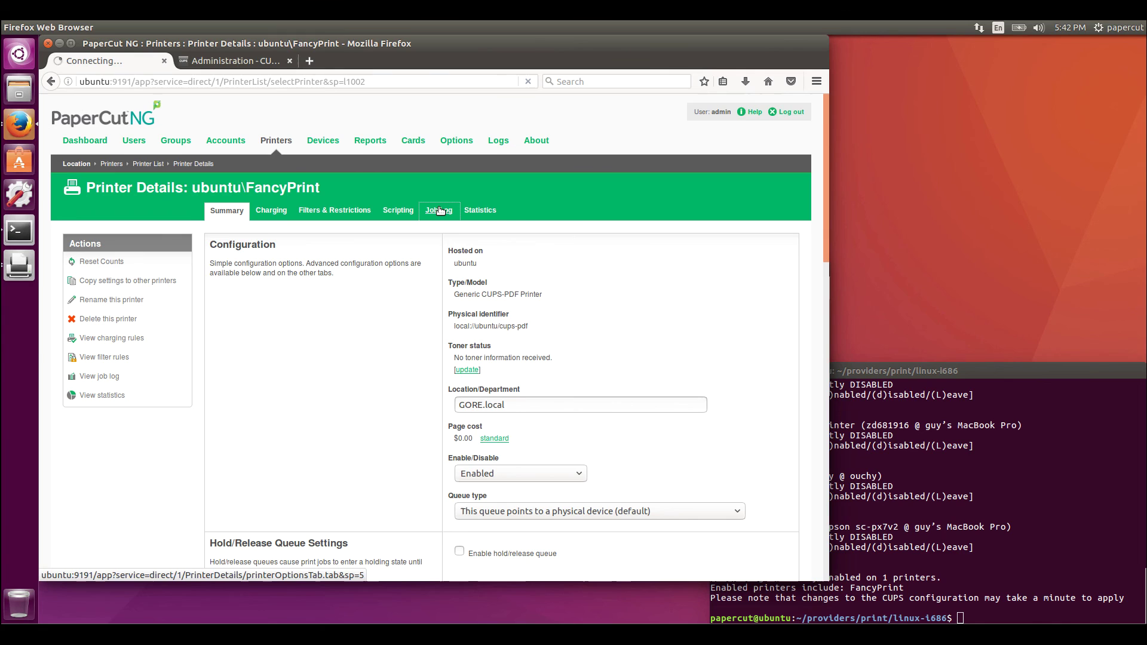